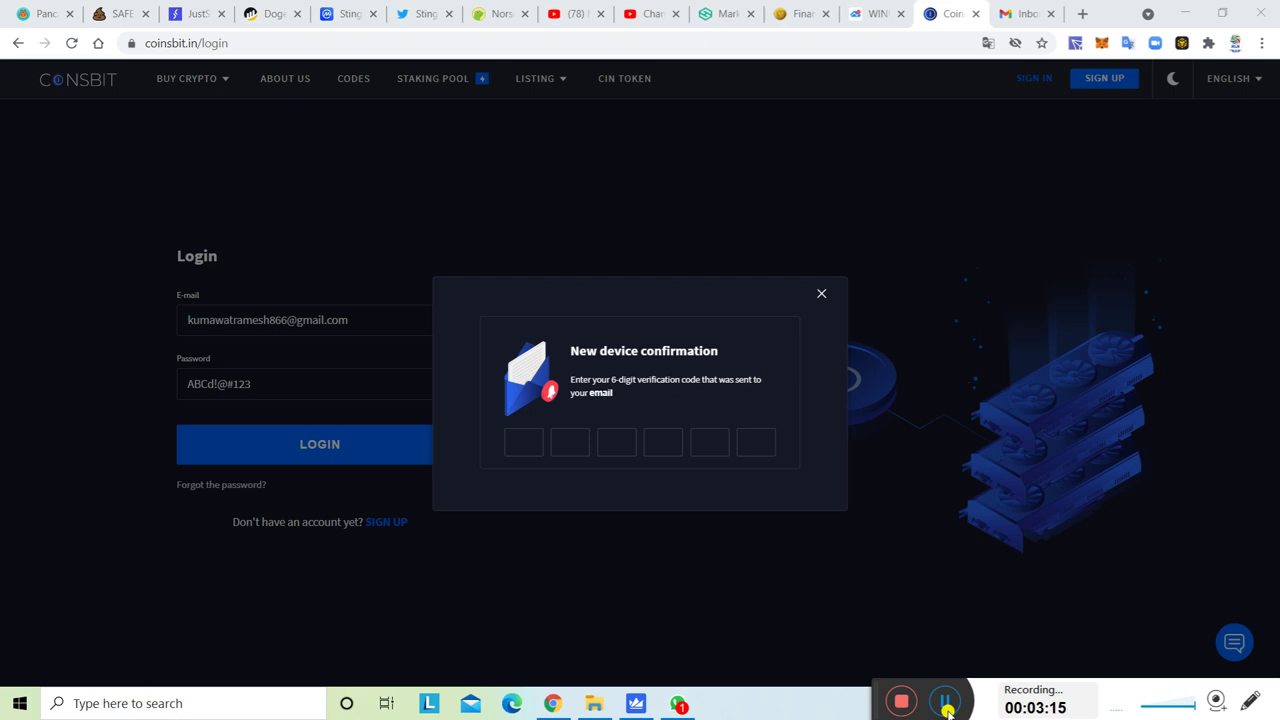
Enter the e-mailed six-digit verification code to confirm the new device.
{"action": "left_click", "coordinate": [526, 446]}
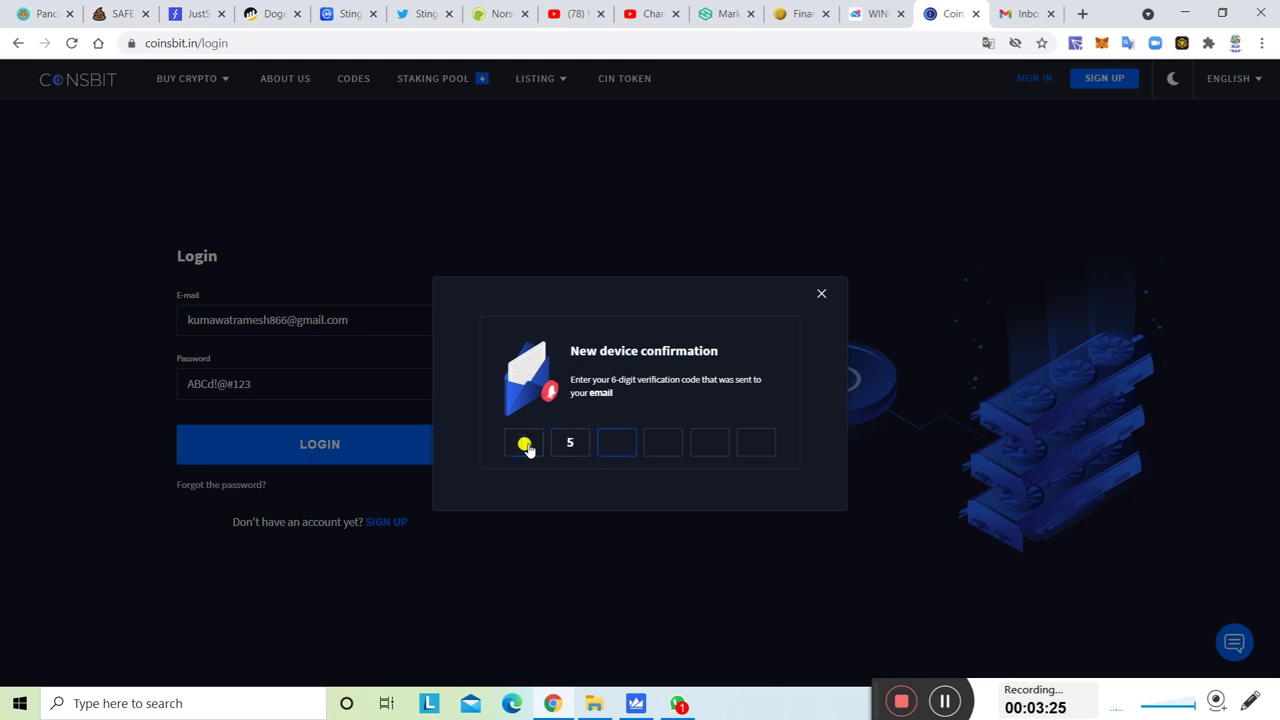
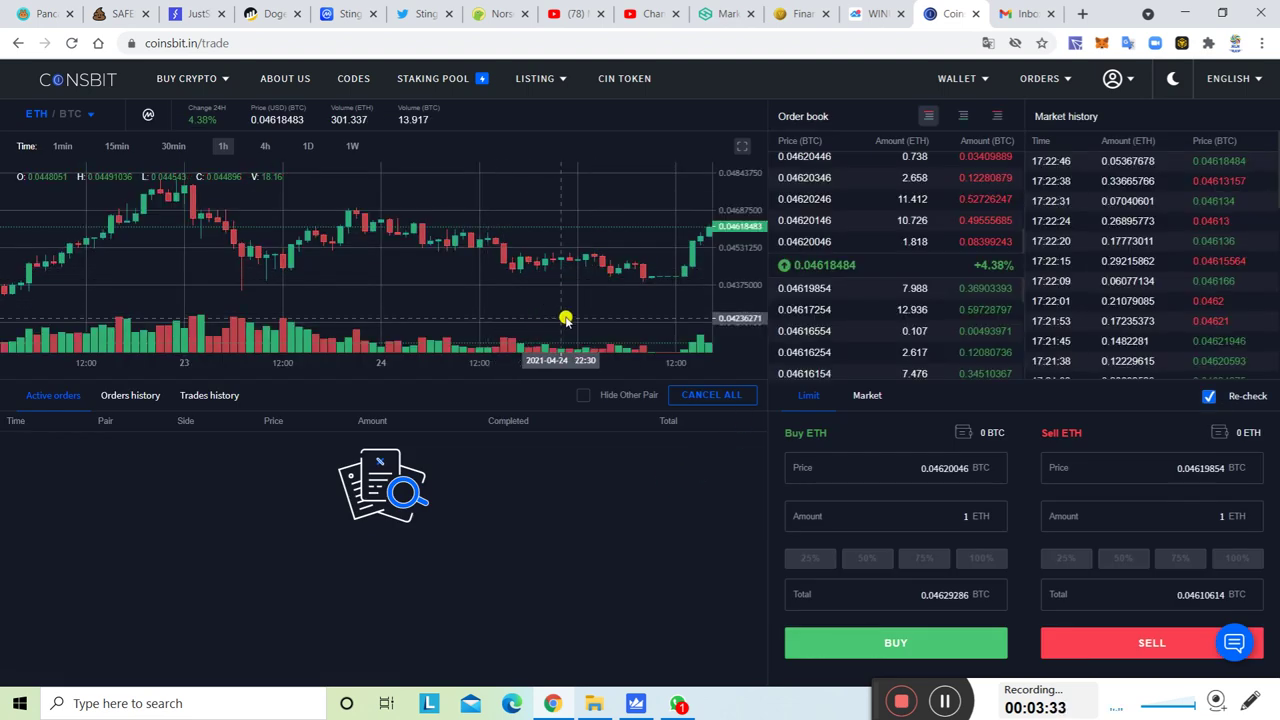
Go to the Profile page from the account menu in the header.
{"action": "left_click_drag", "start_coordinate": [410, 278], "coordinate": [314, 277]}
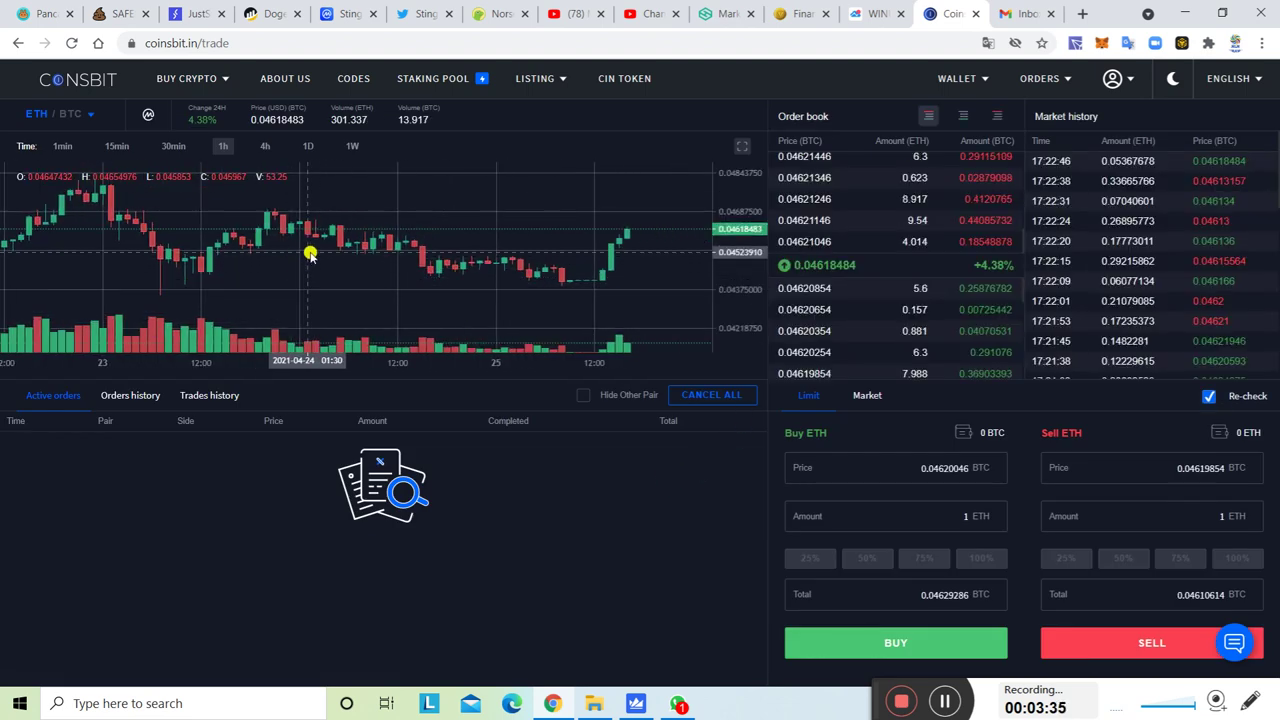
{"action": "scroll", "coordinate": [320, 260], "scroll_direction": "down", "scroll_amount": 5}
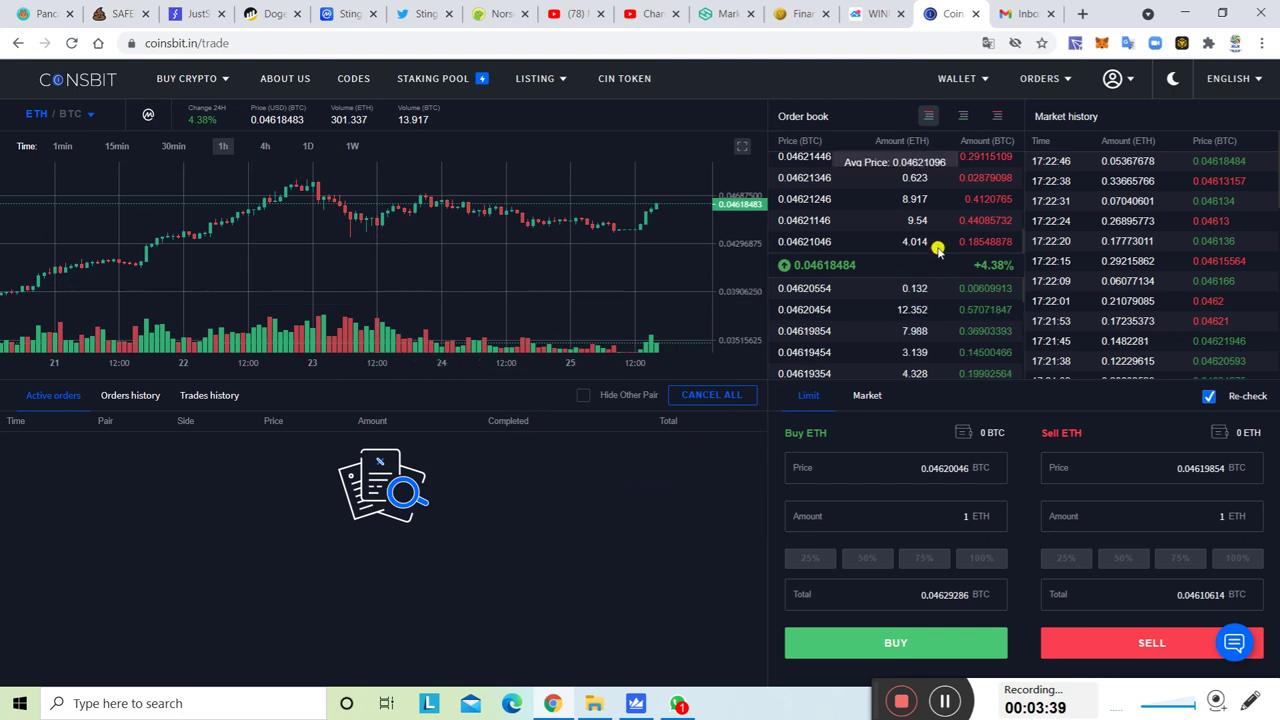
{"action": "left_click", "coordinate": [1114, 84]}
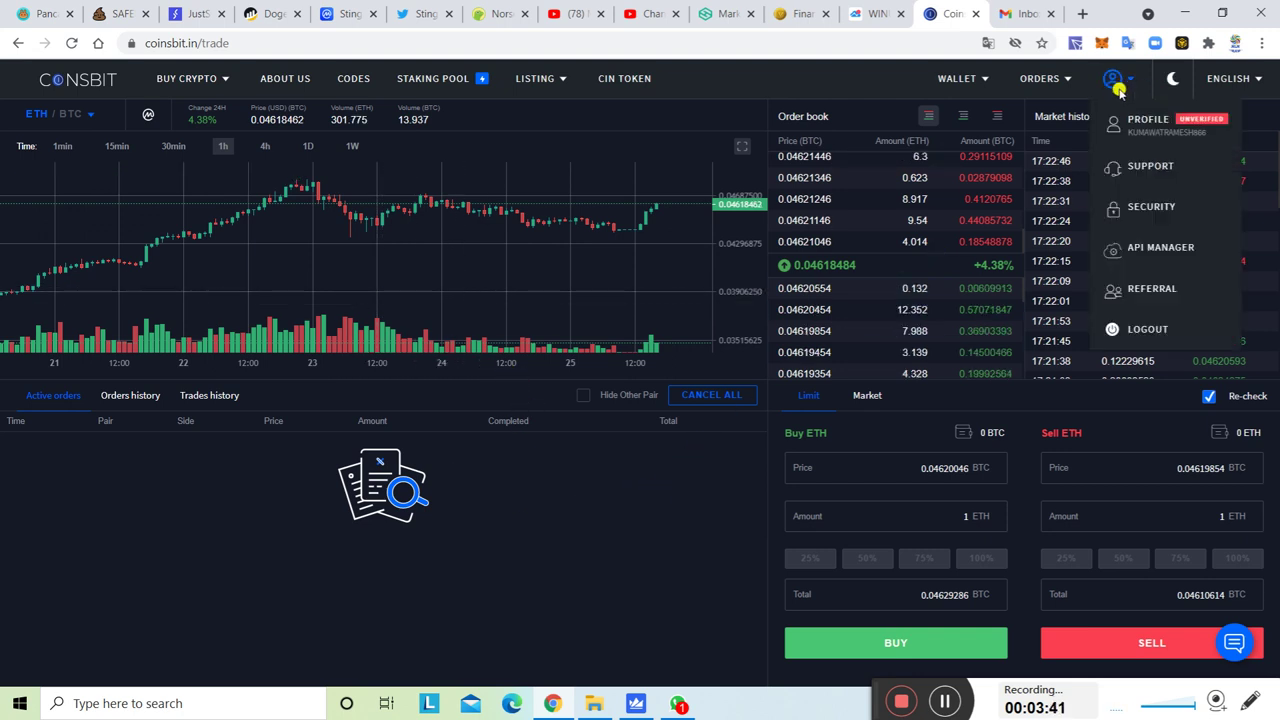
{"action": "left_click", "coordinate": [1128, 132]}
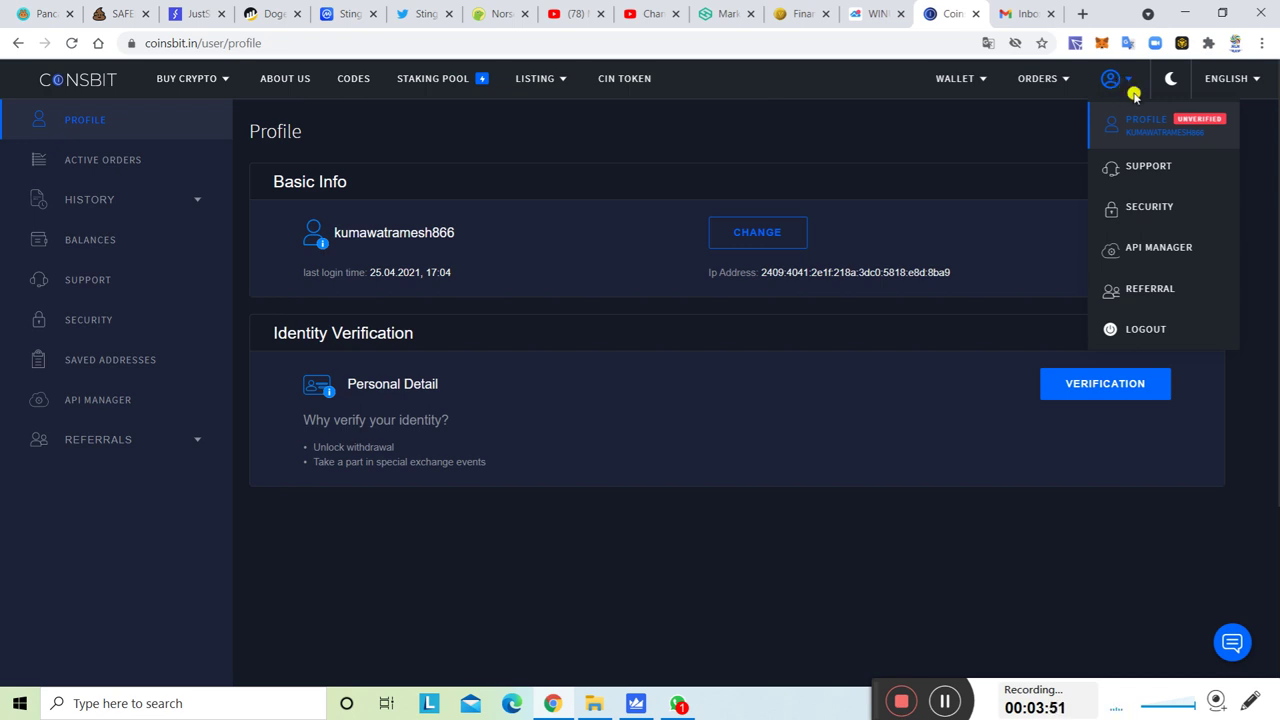
Start identity verification and fill in the first, last and middle names.
{"action": "left_click", "coordinate": [1097, 390]}
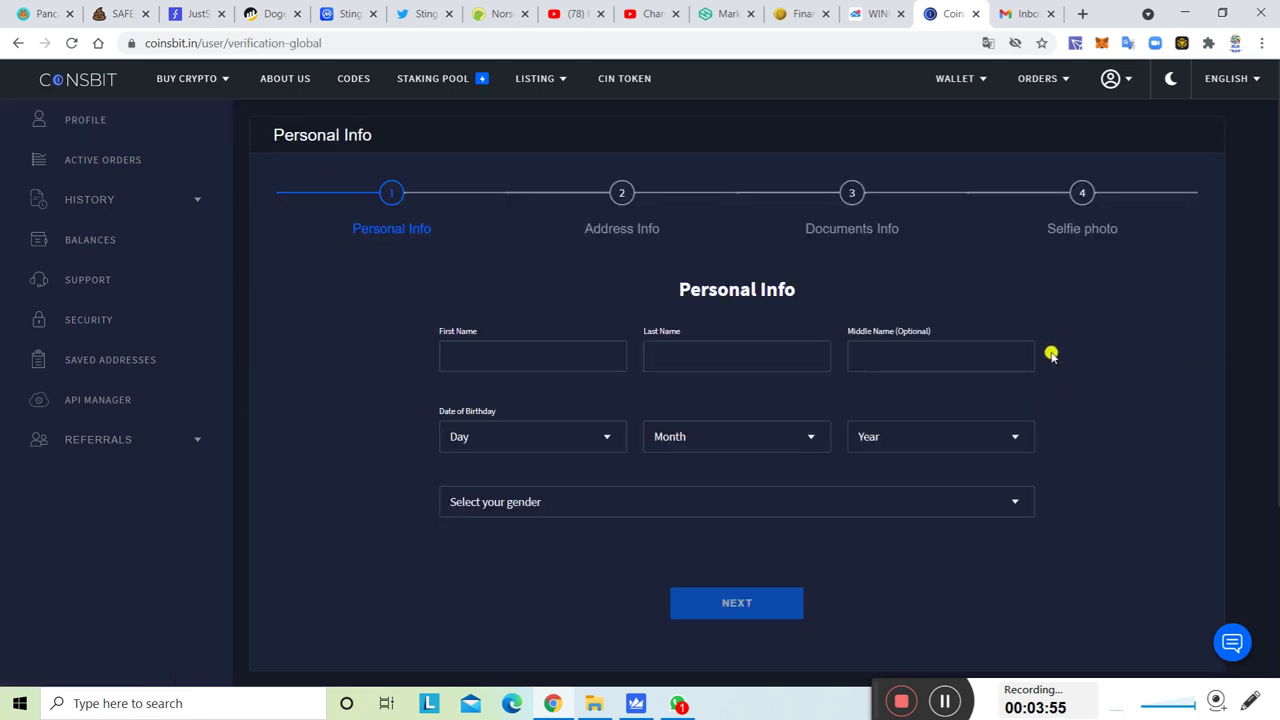
{"action": "scroll", "coordinate": [1060, 345], "scroll_direction": "down", "scroll_amount": 1}
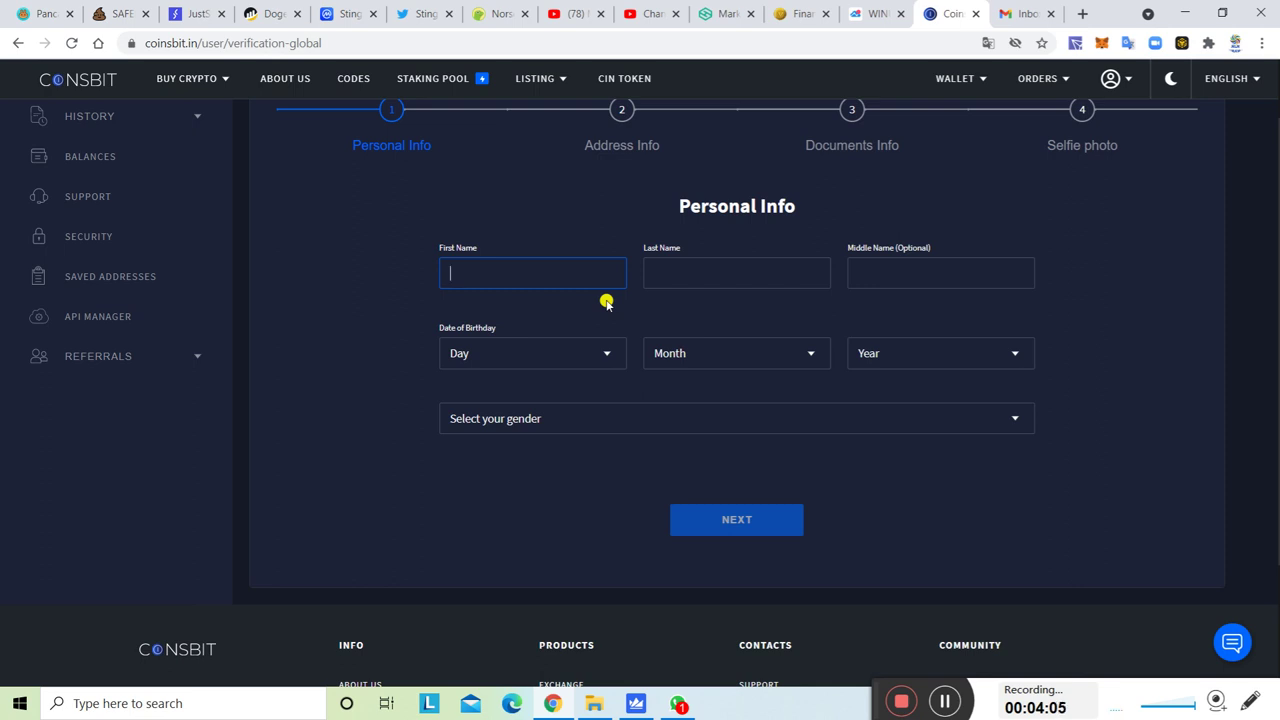
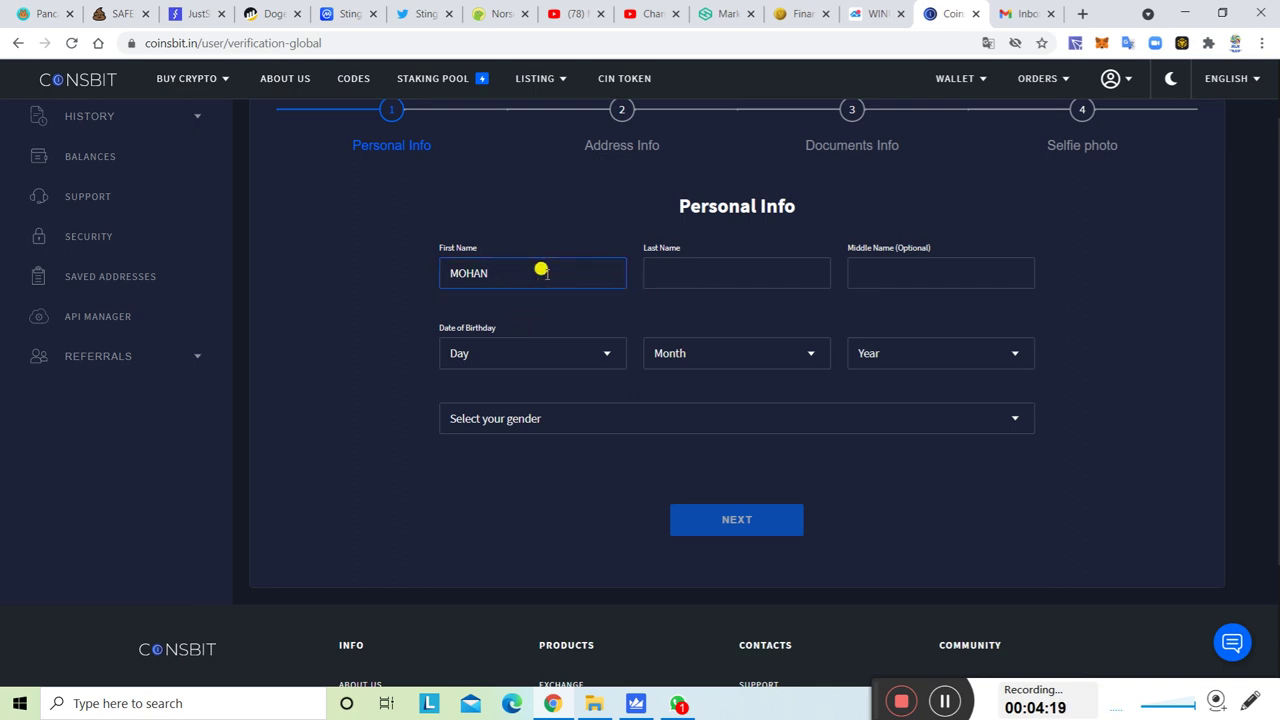
{"action": "left_click", "coordinate": [690, 276]}
{"action": "type", "text": "L"}
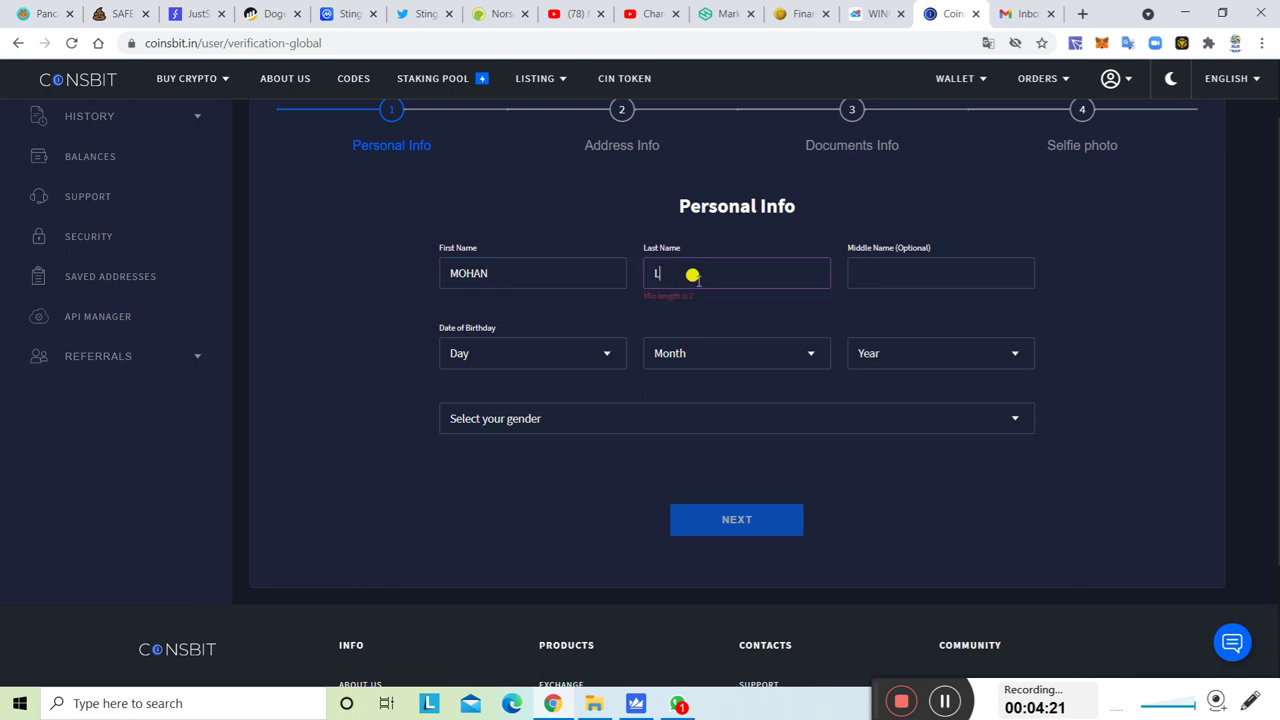
{"action": "type", "text": "LAL"}
{"action": "left_click", "coordinate": [983, 264]}
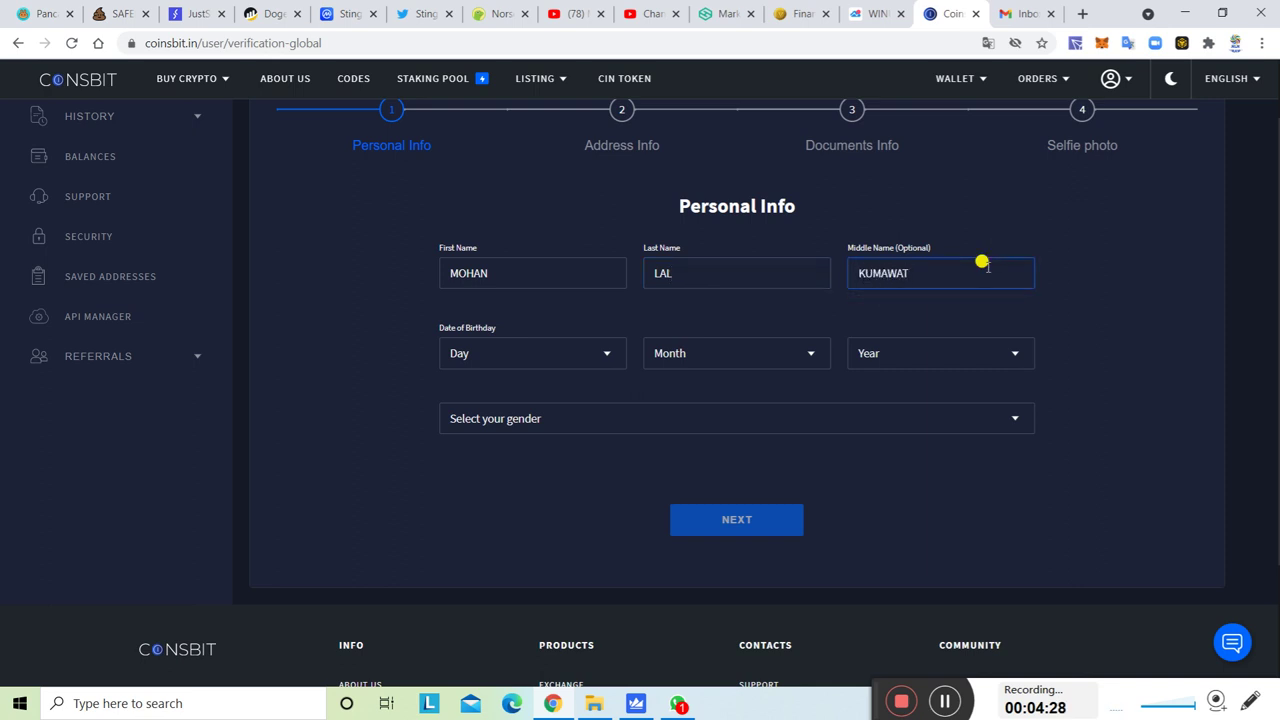
{"action": "left_click", "coordinate": [543, 360]}
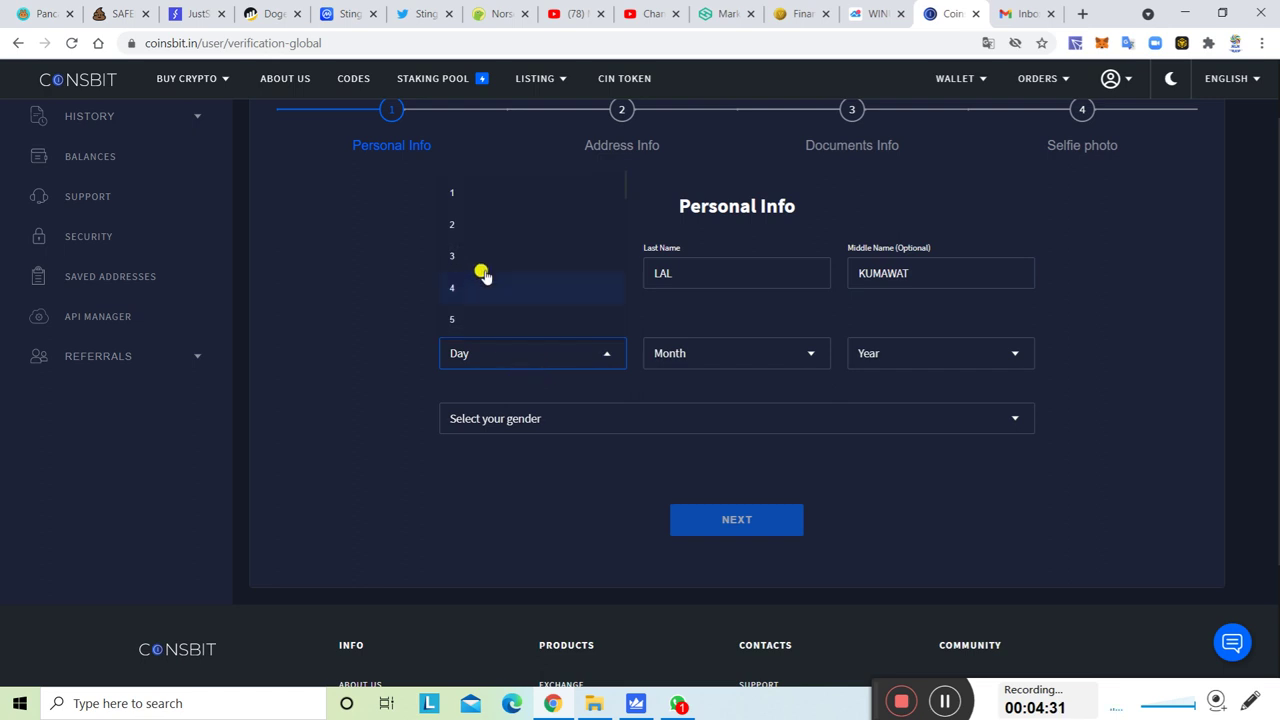
{"action": "left_click", "coordinate": [494, 193]}
{"action": "left_click", "coordinate": [720, 362]}
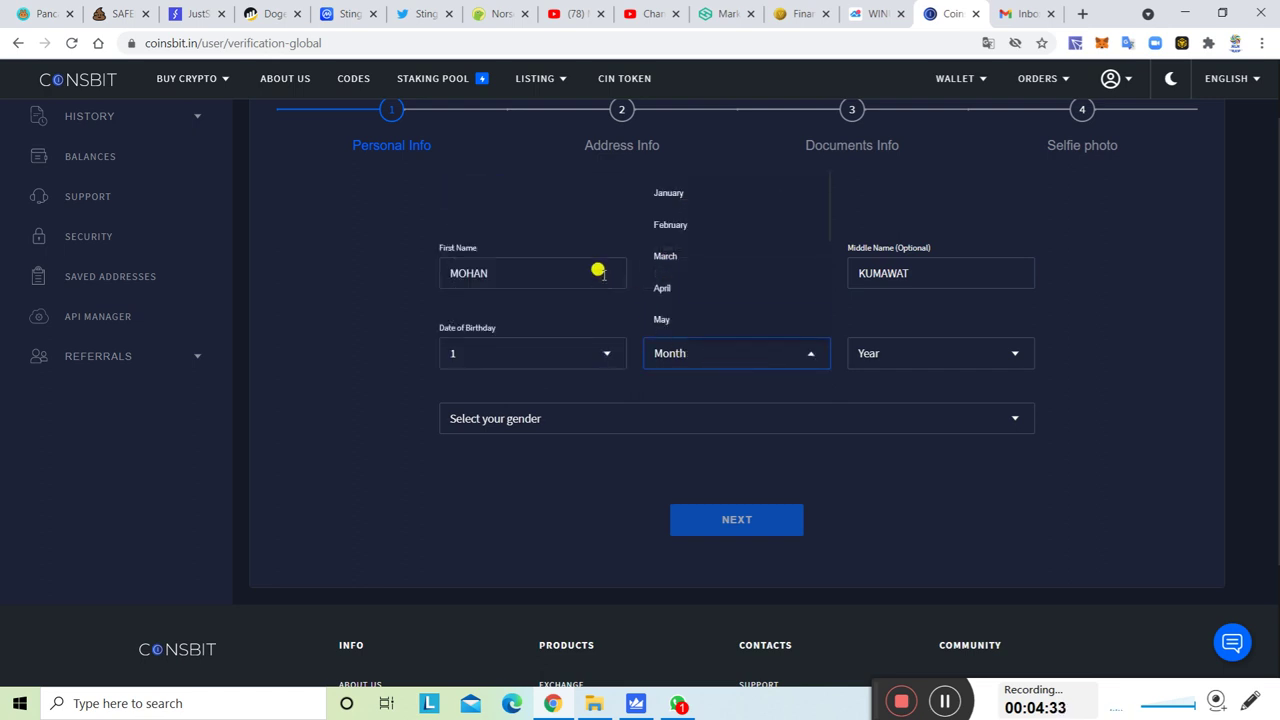
{"action": "left_click", "coordinate": [680, 195]}
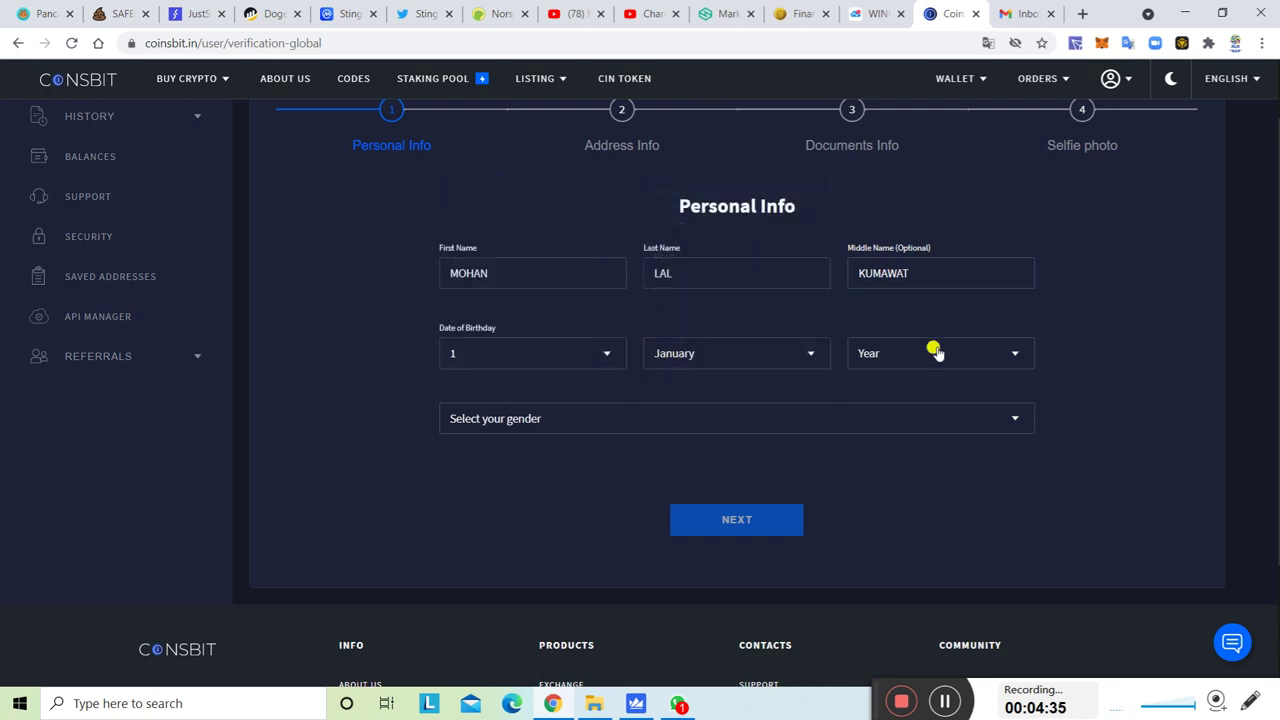
{"action": "left_click", "coordinate": [935, 352]}
{"action": "left_click", "coordinate": [883, 194]}
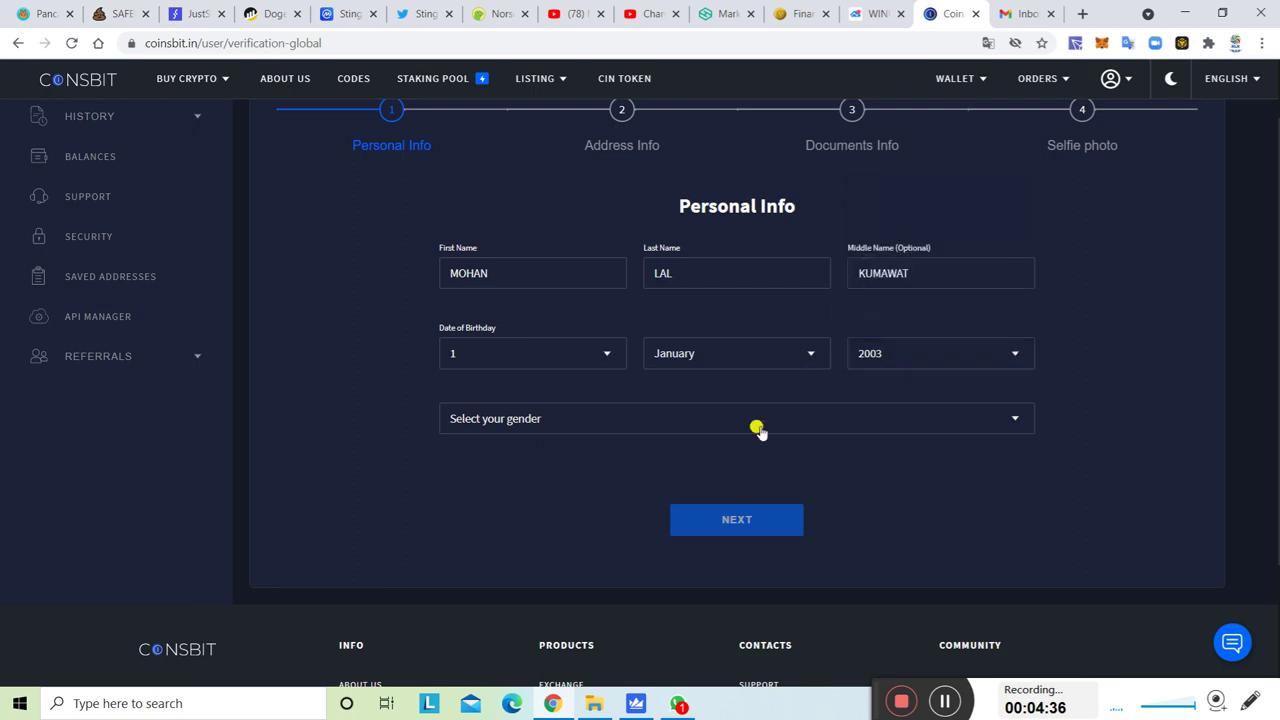
{"action": "left_click", "coordinate": [669, 426]}
{"action": "left_click", "coordinate": [471, 450]}
{"action": "left_click", "coordinate": [890, 424]}
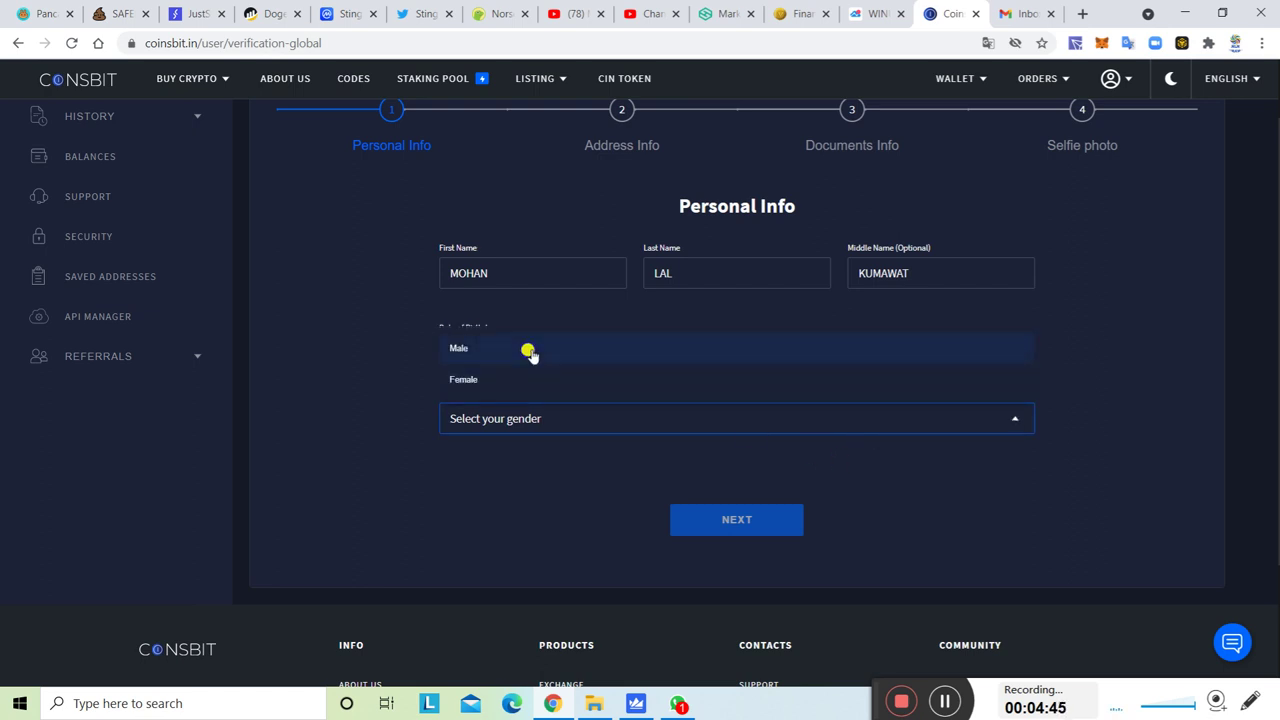
{"action": "left_click", "coordinate": [529, 350]}
{"action": "left_click", "coordinate": [707, 519]}
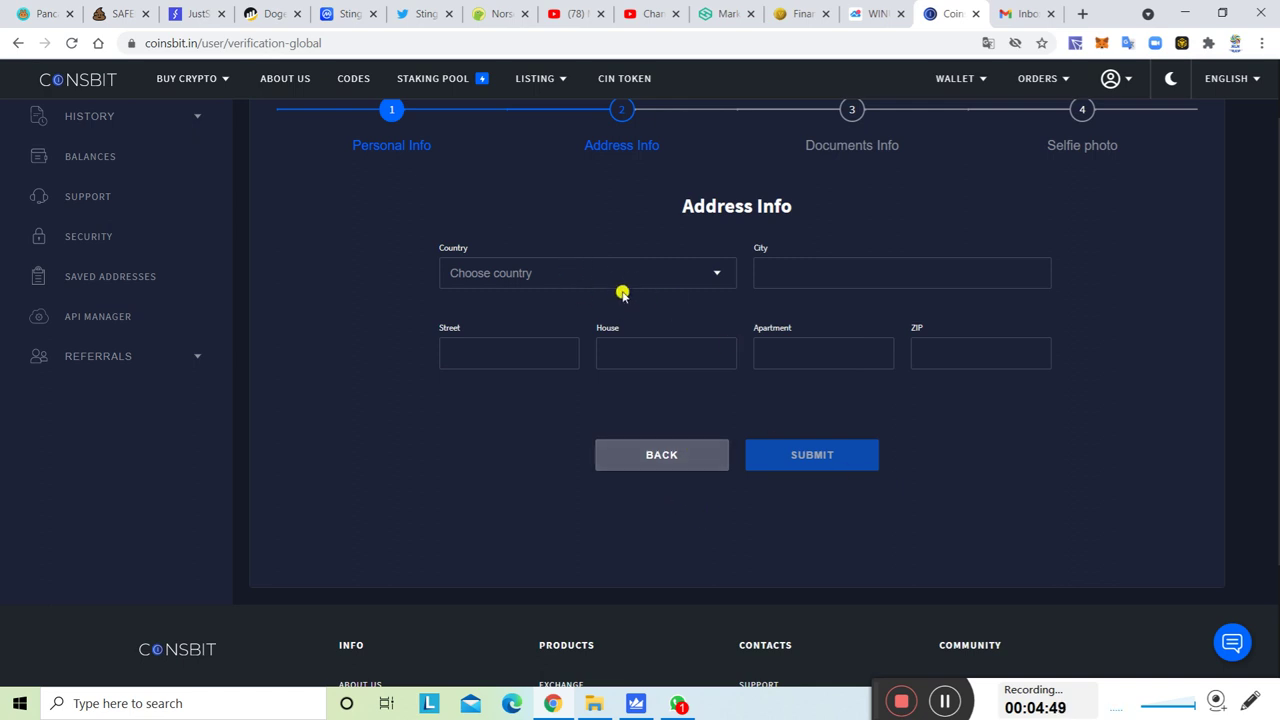
Choose India as the country and enter the region.
{"action": "left_click", "coordinate": [703, 277]}
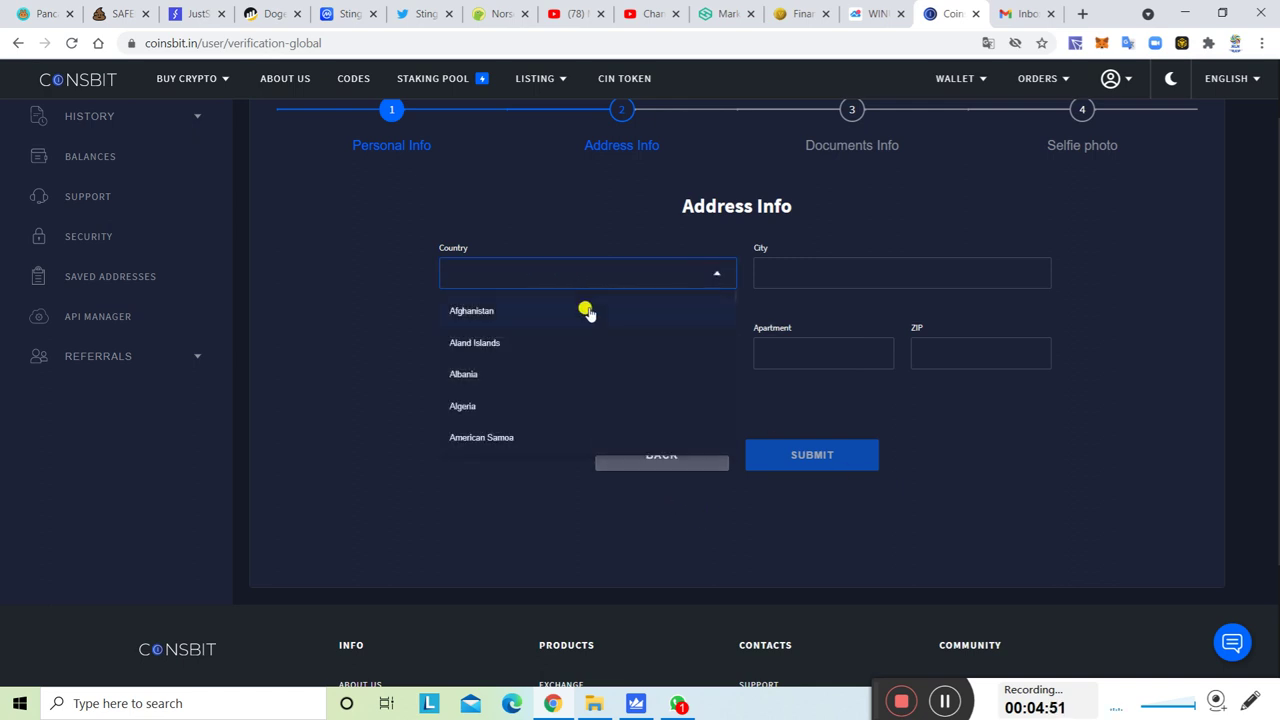
{"action": "type", "text": "INDI"}
{"action": "left_click", "coordinate": [506, 343]}
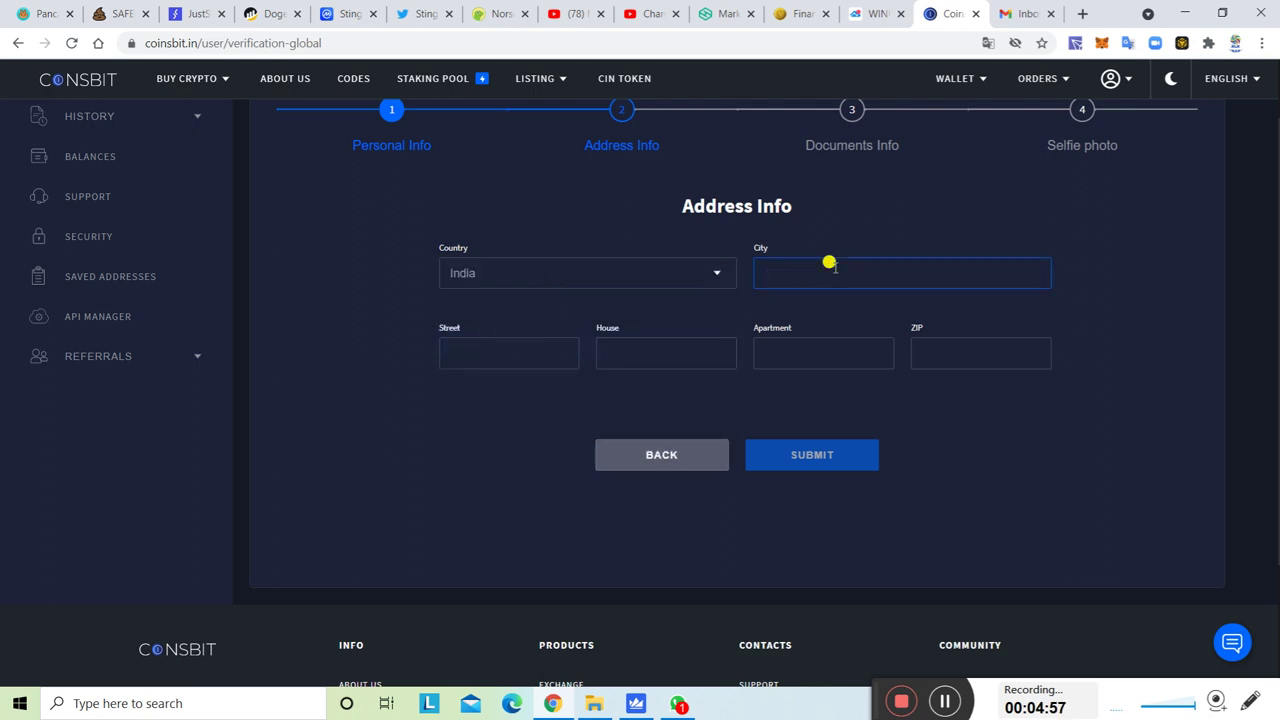
{"action": "type", "text": "RAJSTHAN"}
Fill in the street, house, apartment and ZIP code, and submit the address.
{"action": "left_click", "coordinate": [485, 341]}
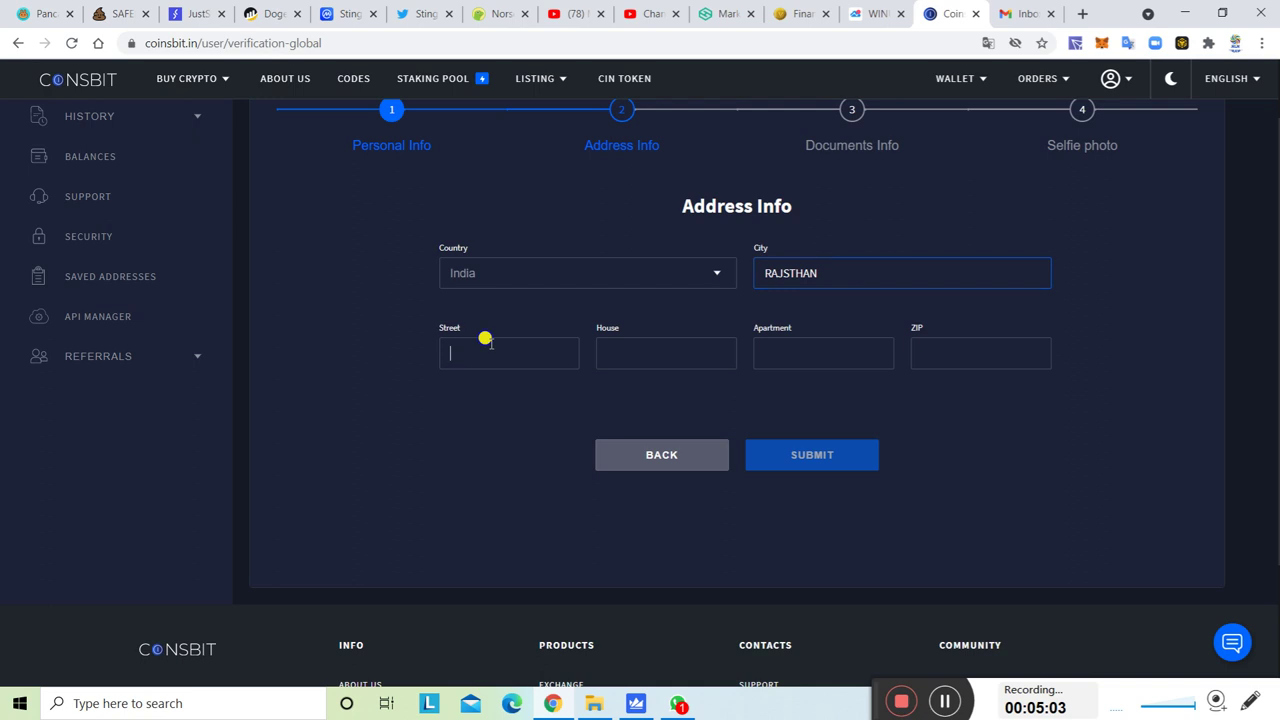
{"action": "type", "text": "RA"}
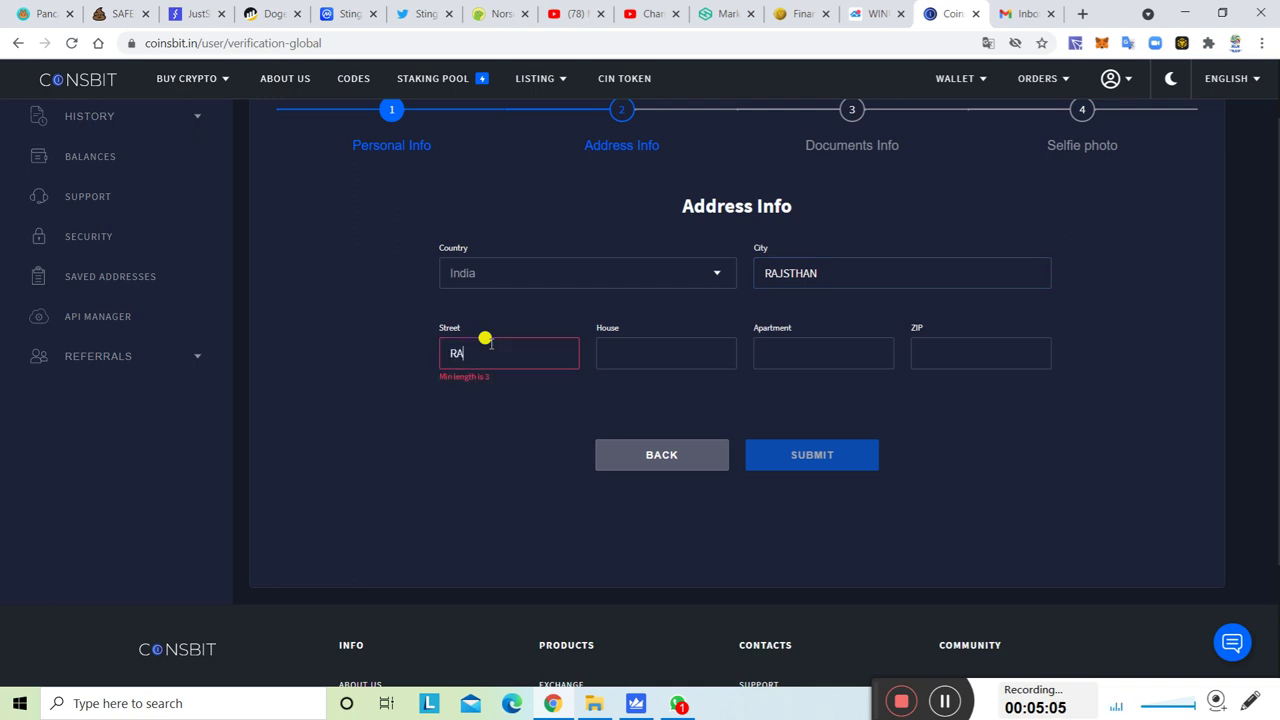
{"action": "type", "text": "JTHAN"}
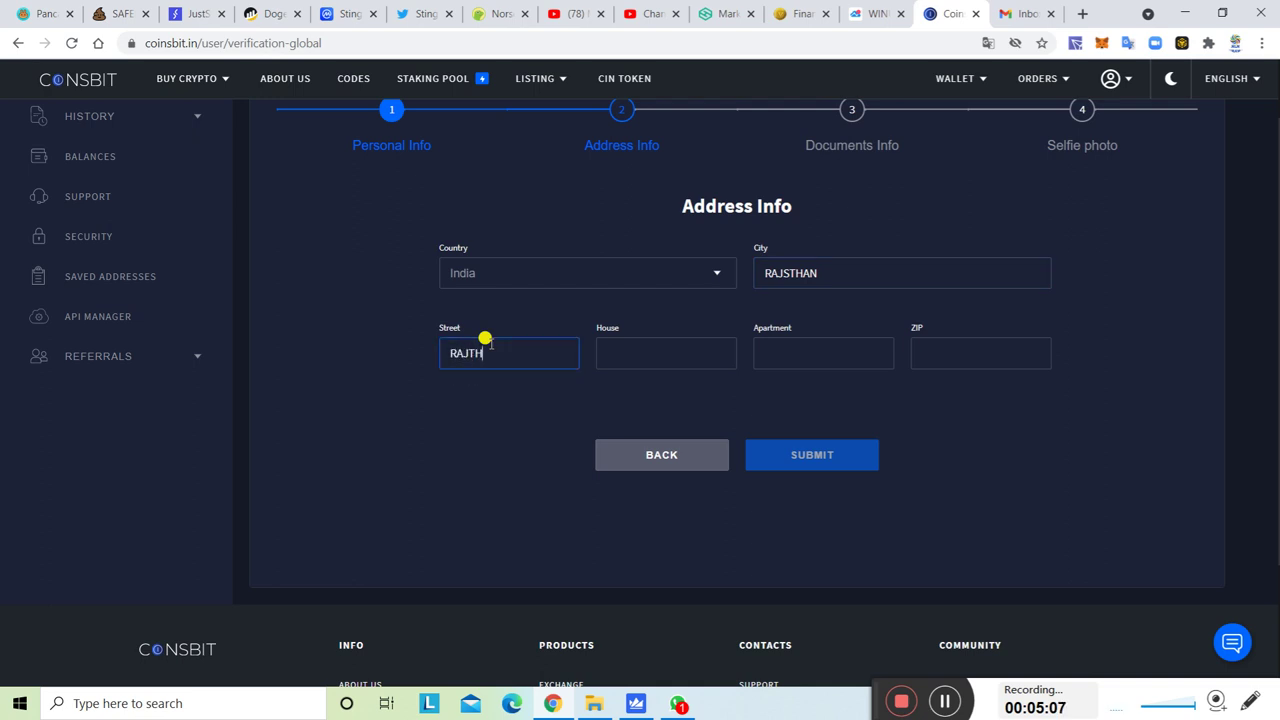
{"action": "left_click", "coordinate": [687, 346]}
{"action": "type", "text": "JWJ"}
{"action": "left_click", "coordinate": [777, 351]}
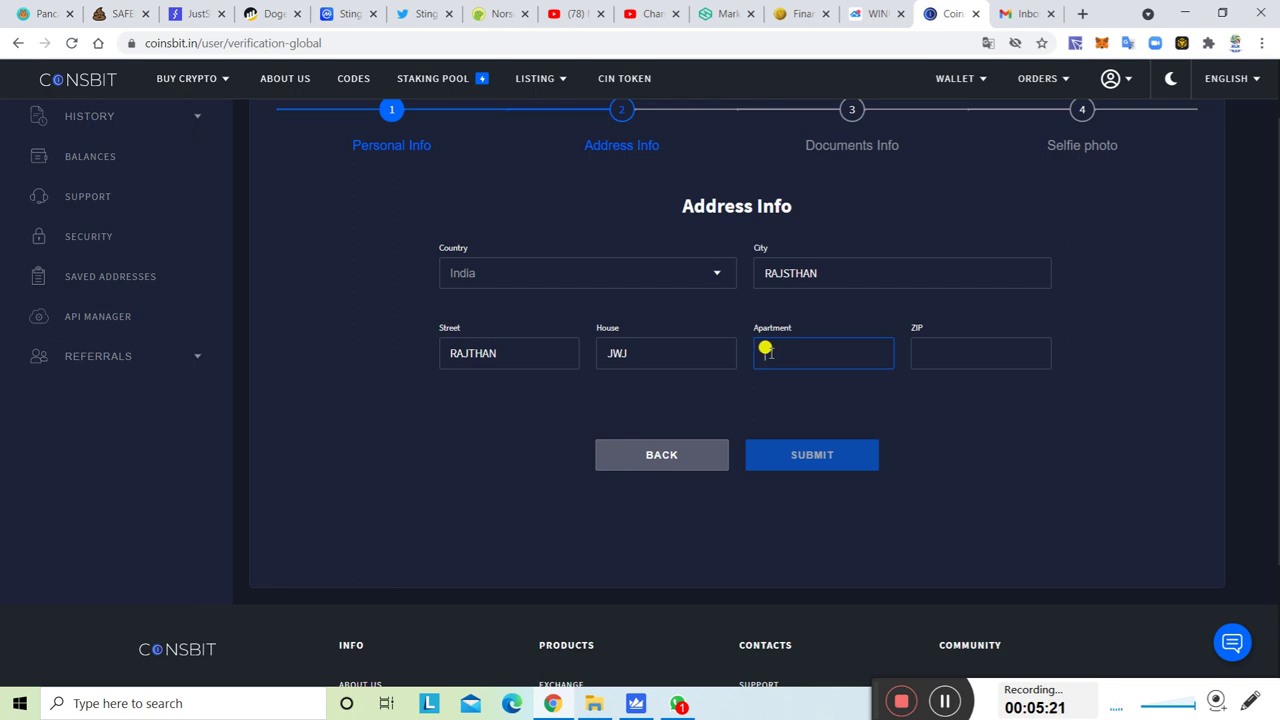
{"action": "type", "text": "YFTF"}
{"action": "type", "text": "390001"}
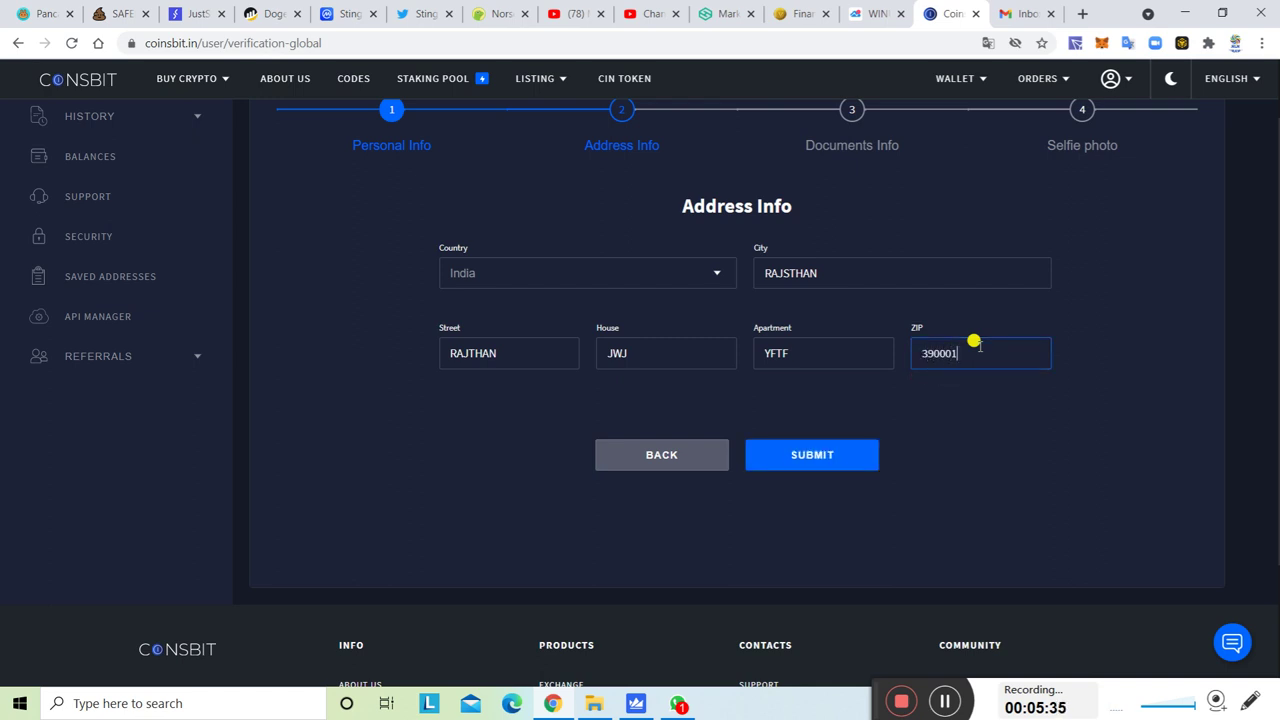
{"action": "left_click", "coordinate": [797, 455]}
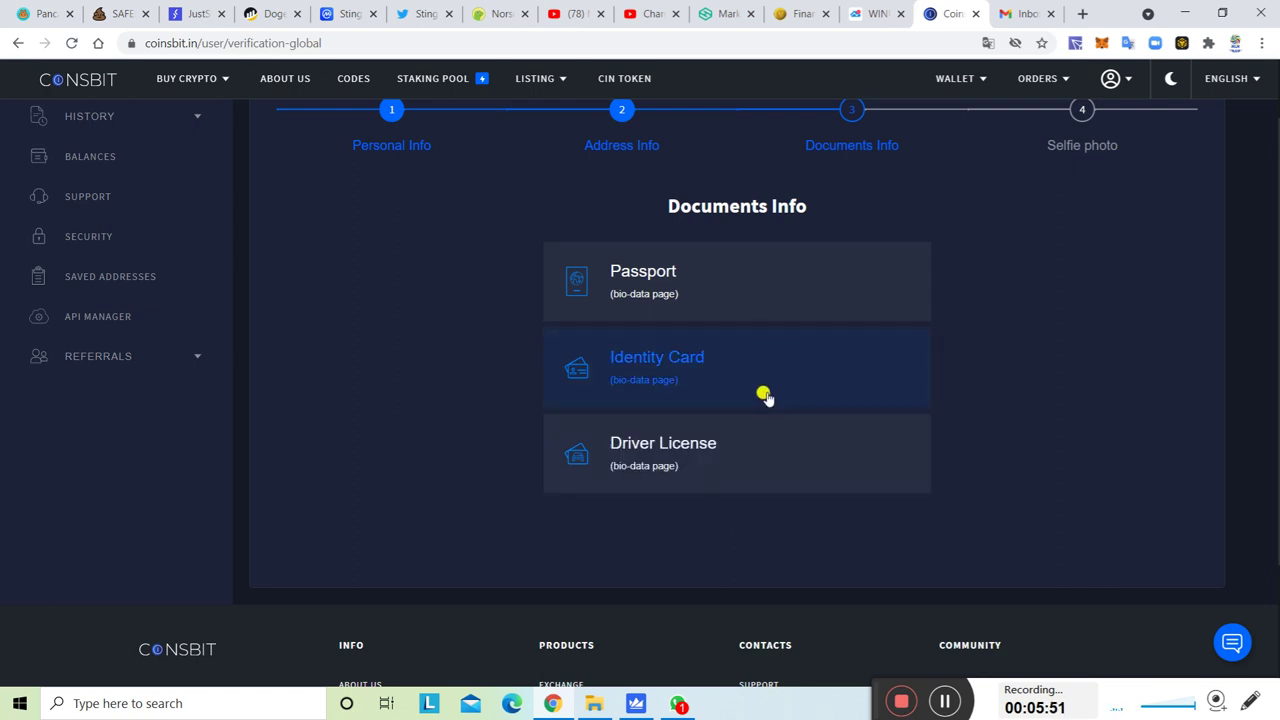
Choose Identity Card and upload Coinbit-Logotype as the front-side photo.
{"action": "left_click", "coordinate": [745, 383]}
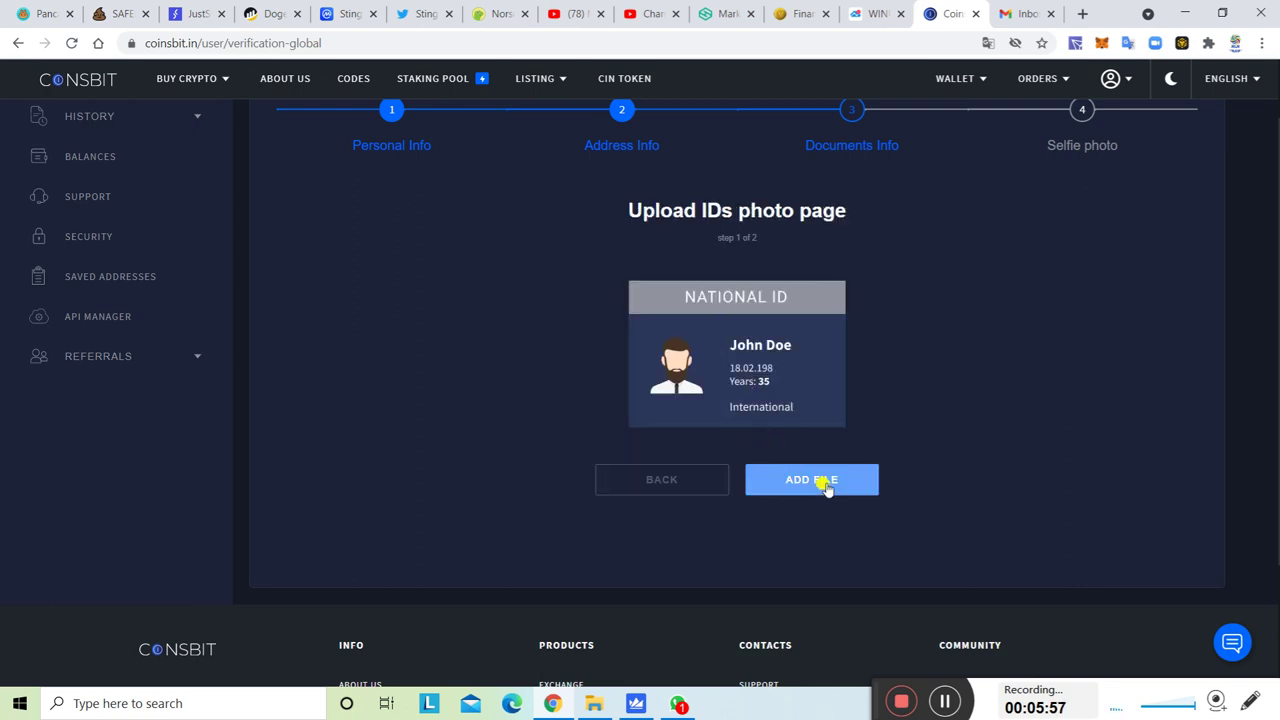
{"action": "left_click", "coordinate": [826, 484]}
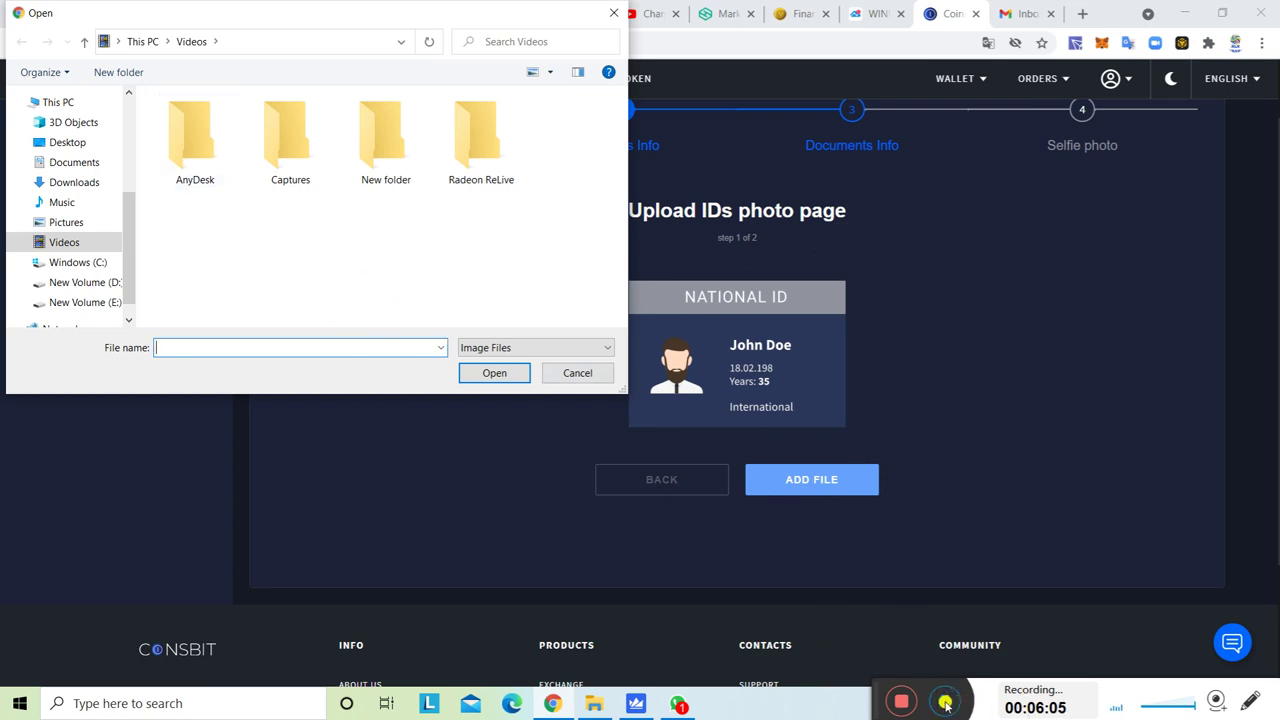
{"action": "left_click", "coordinate": [945, 700]}
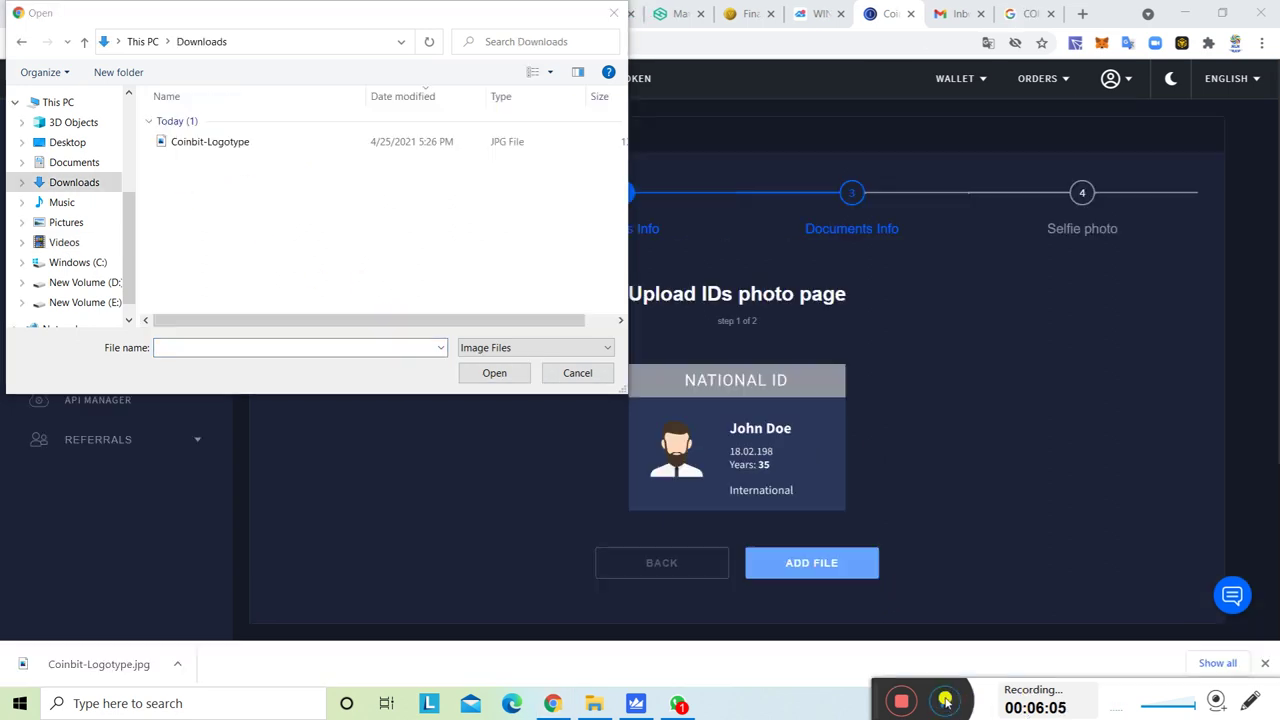
{"action": "left_click", "coordinate": [360, 141]}
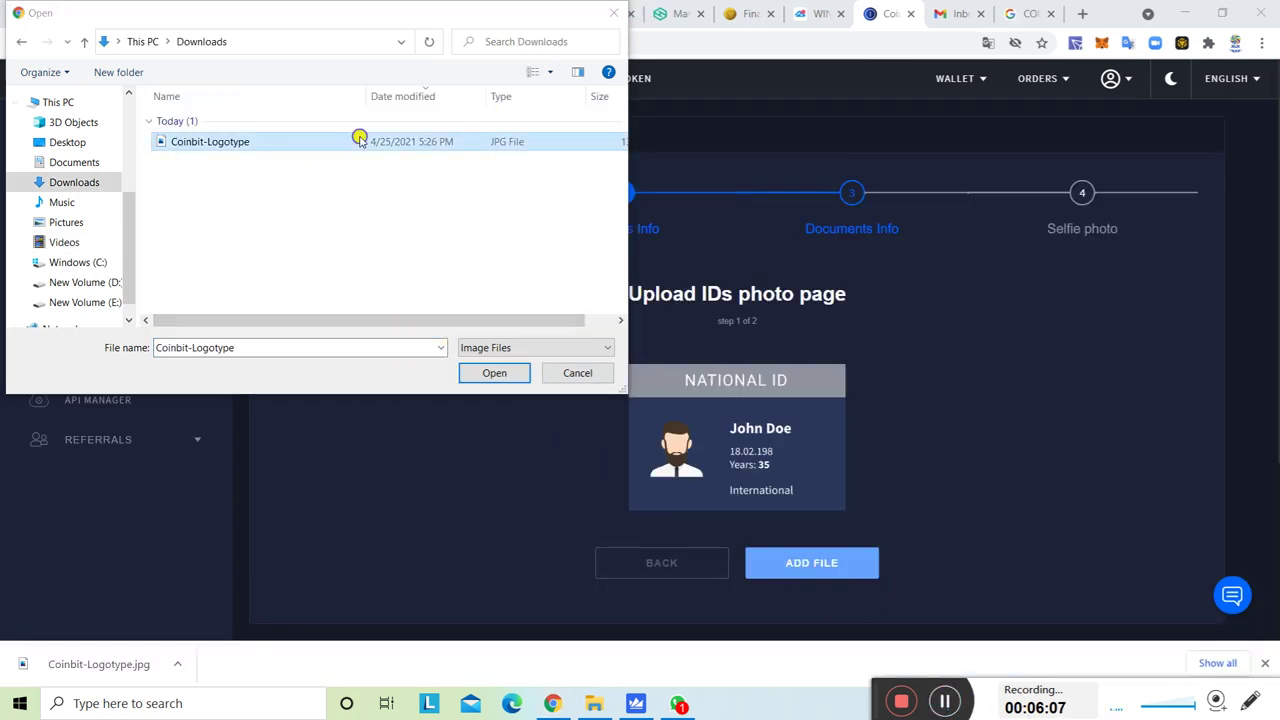
{"action": "left_click", "coordinate": [493, 373]}
{"action": "scroll", "coordinate": [871, 546], "scroll_direction": "down", "scroll_amount": 2}
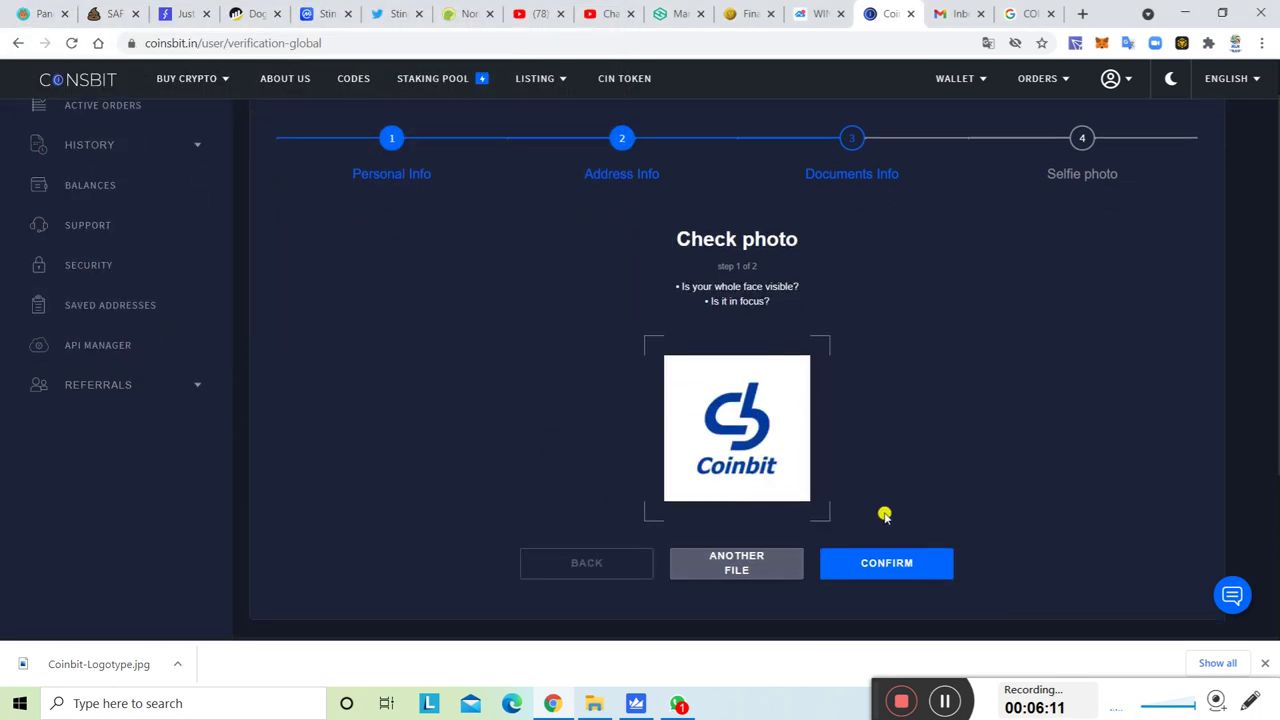
{"action": "left_click", "coordinate": [887, 534]}
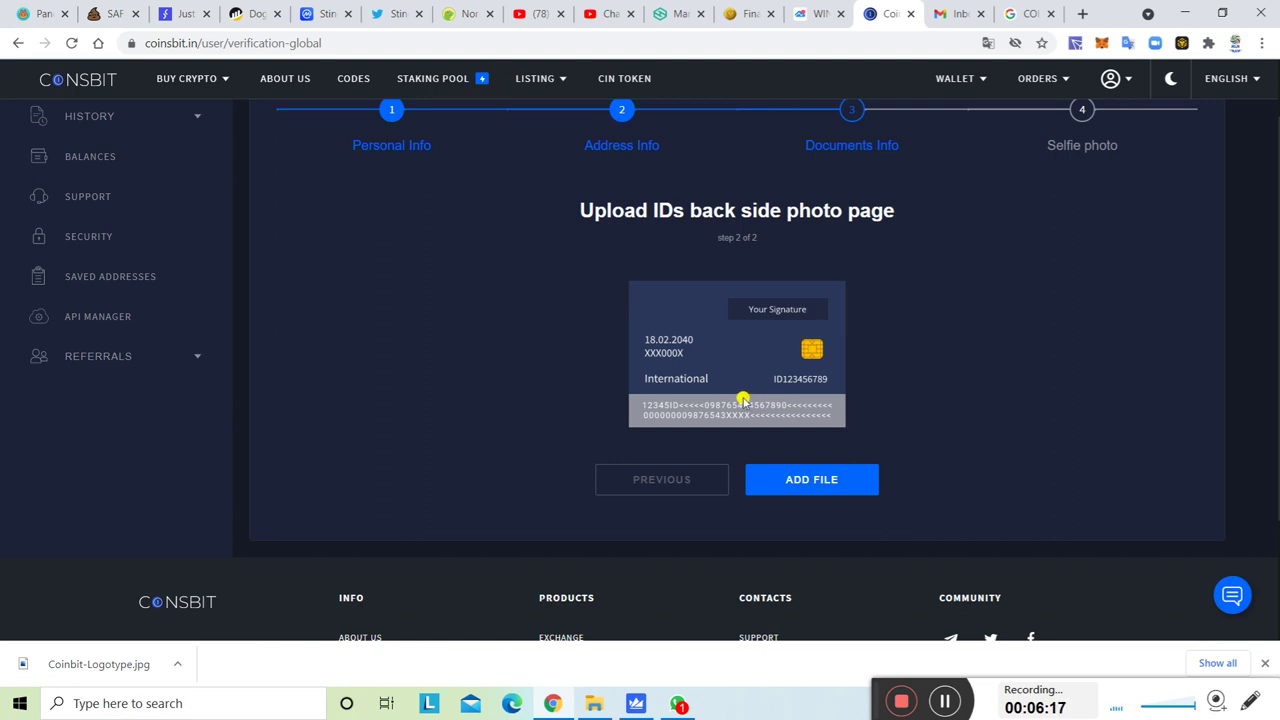
Upload Coinbit-Logotype as the ID back-side photo and confirm.
{"action": "left_click", "coordinate": [797, 481]}
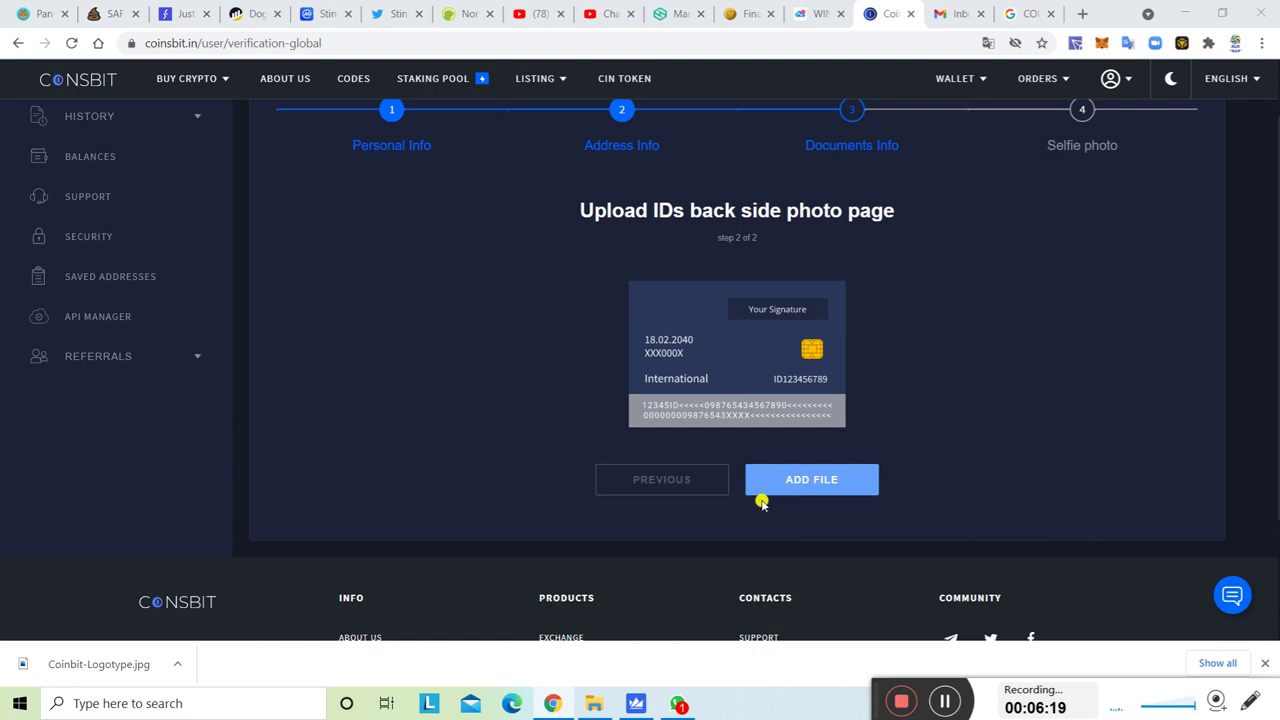
{"action": "left_click", "coordinate": [352, 141]}
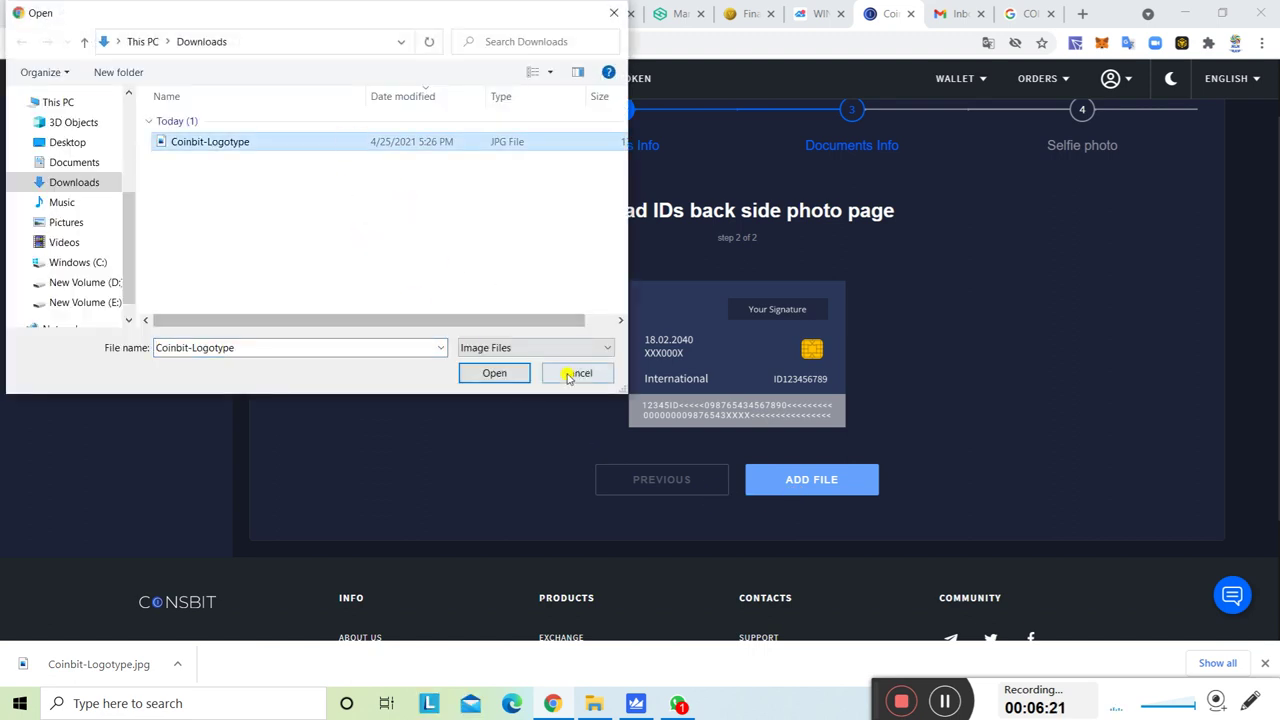
{"action": "left_click", "coordinate": [508, 372]}
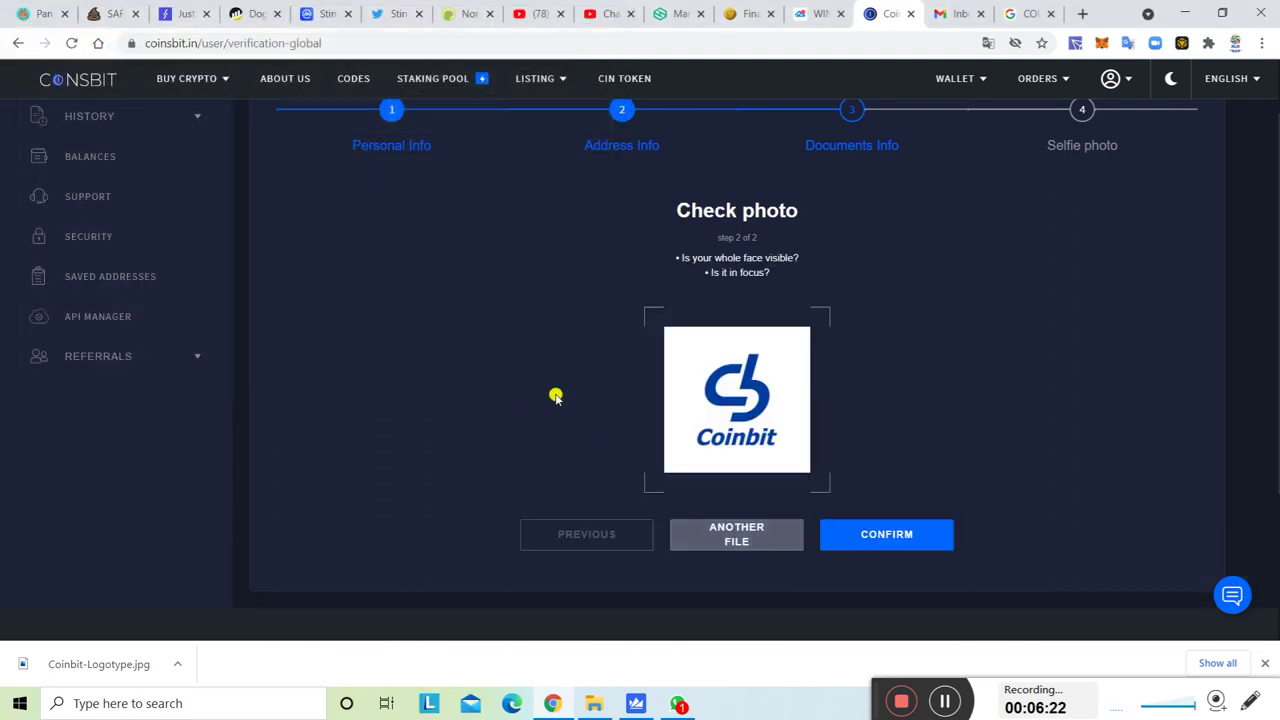
{"action": "left_click", "coordinate": [872, 546]}
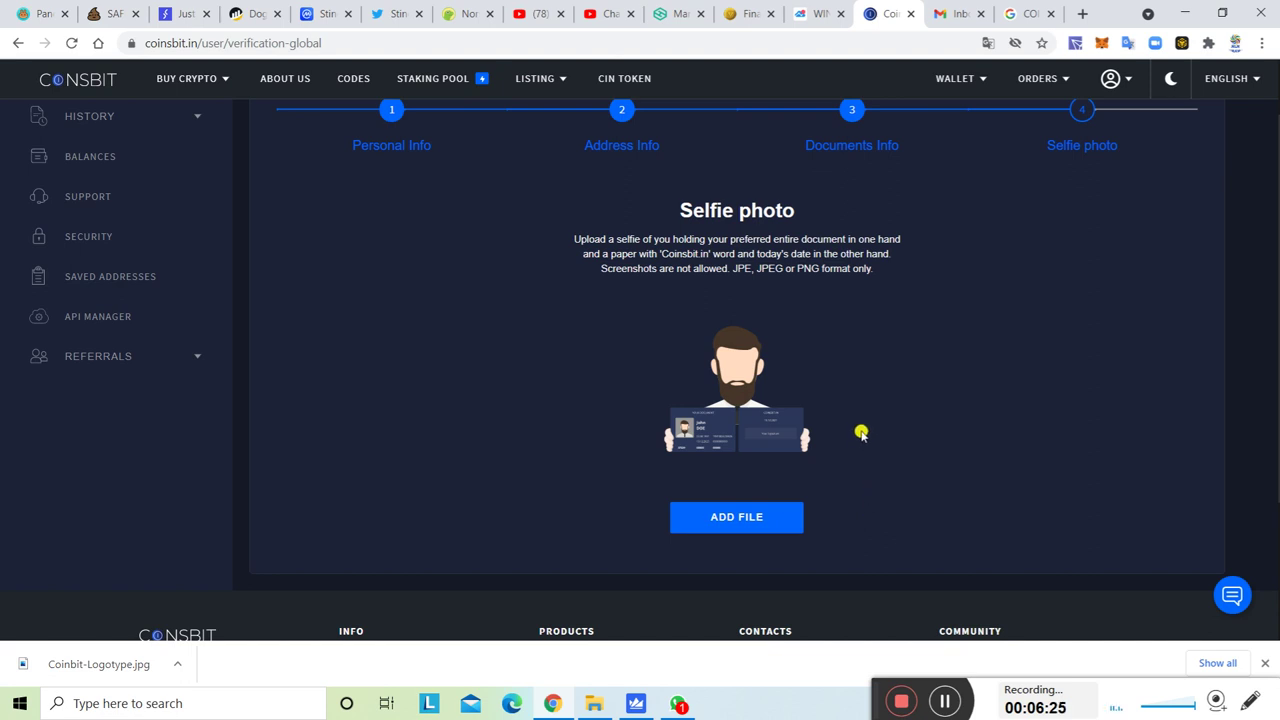
Upload Coinbit-Logotype as the selfie photo and send the documents for verification.
{"action": "scroll", "coordinate": [838, 477], "scroll_direction": "up", "scroll_amount": 1}
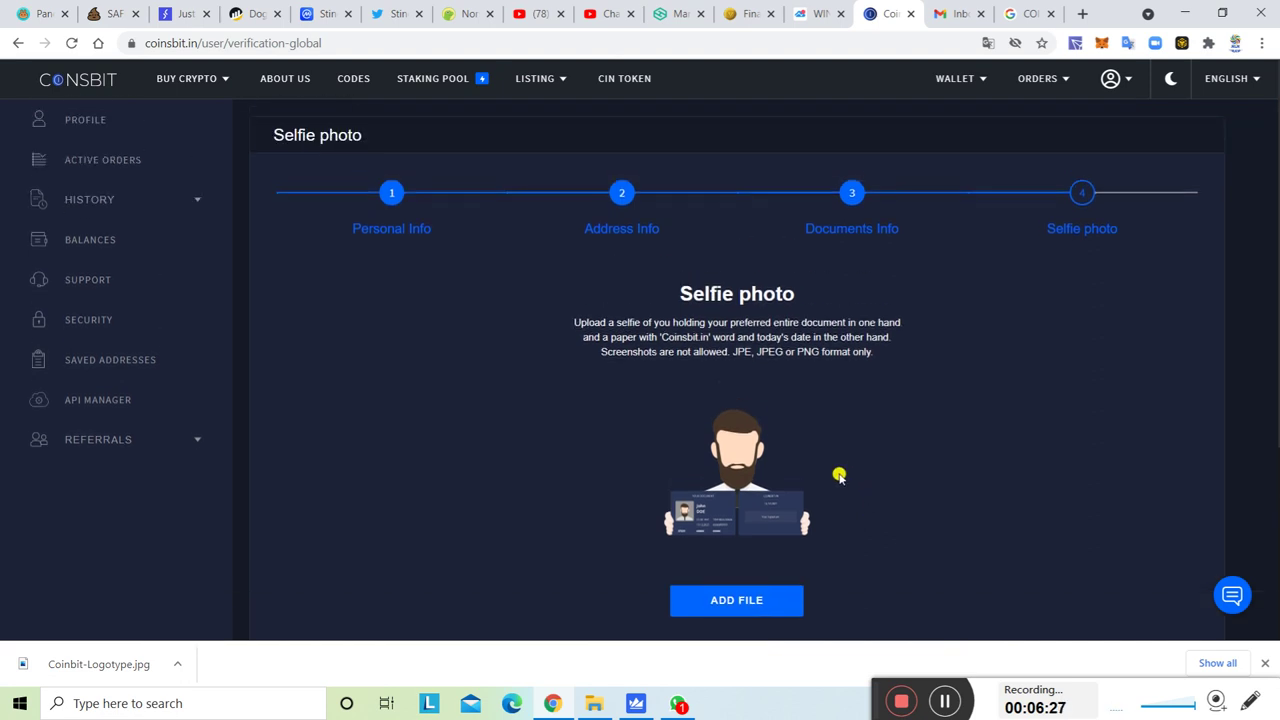
{"action": "scroll", "coordinate": [839, 477], "scroll_direction": "down", "scroll_amount": 1}
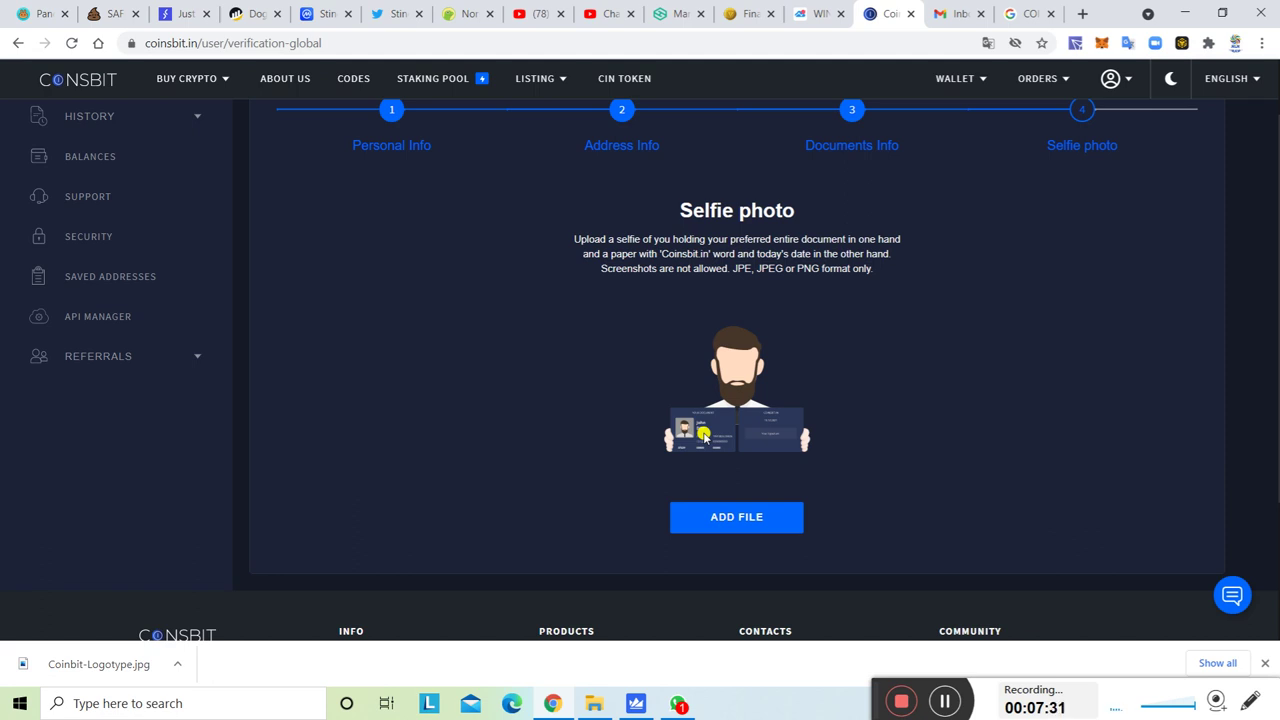
{"action": "left_click", "coordinate": [751, 530]}
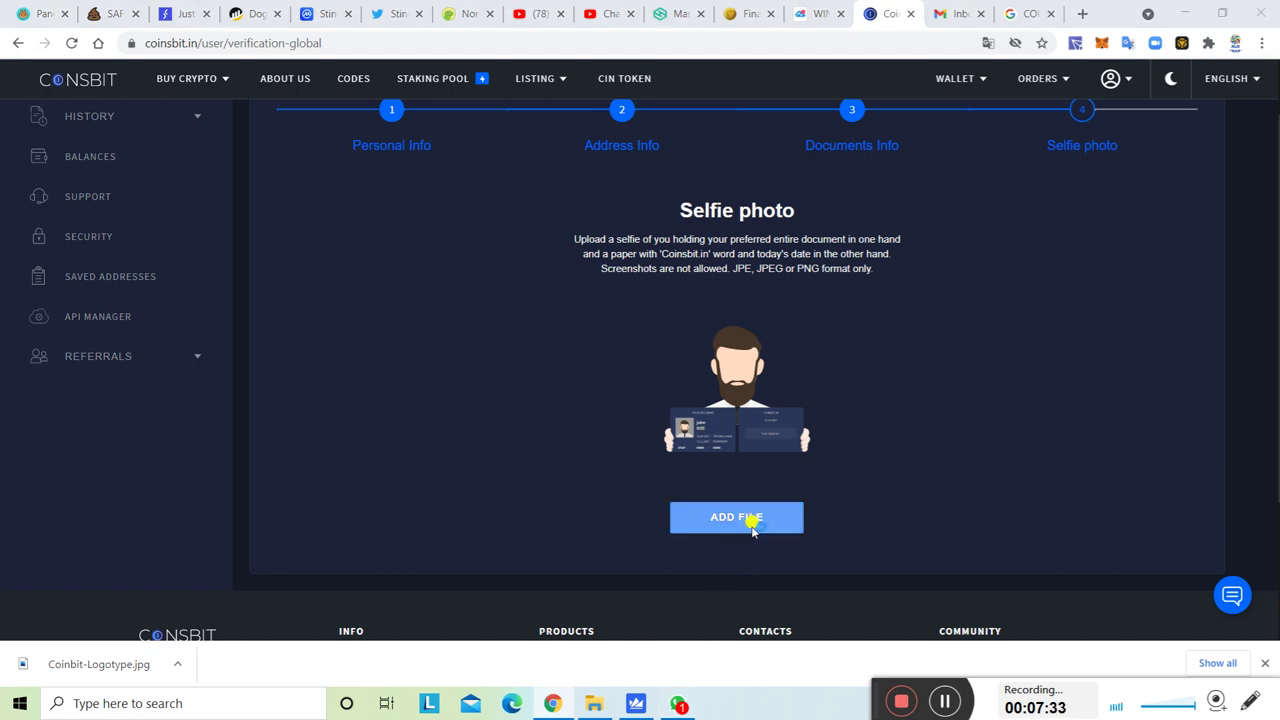
{"action": "left_click", "coordinate": [289, 142]}
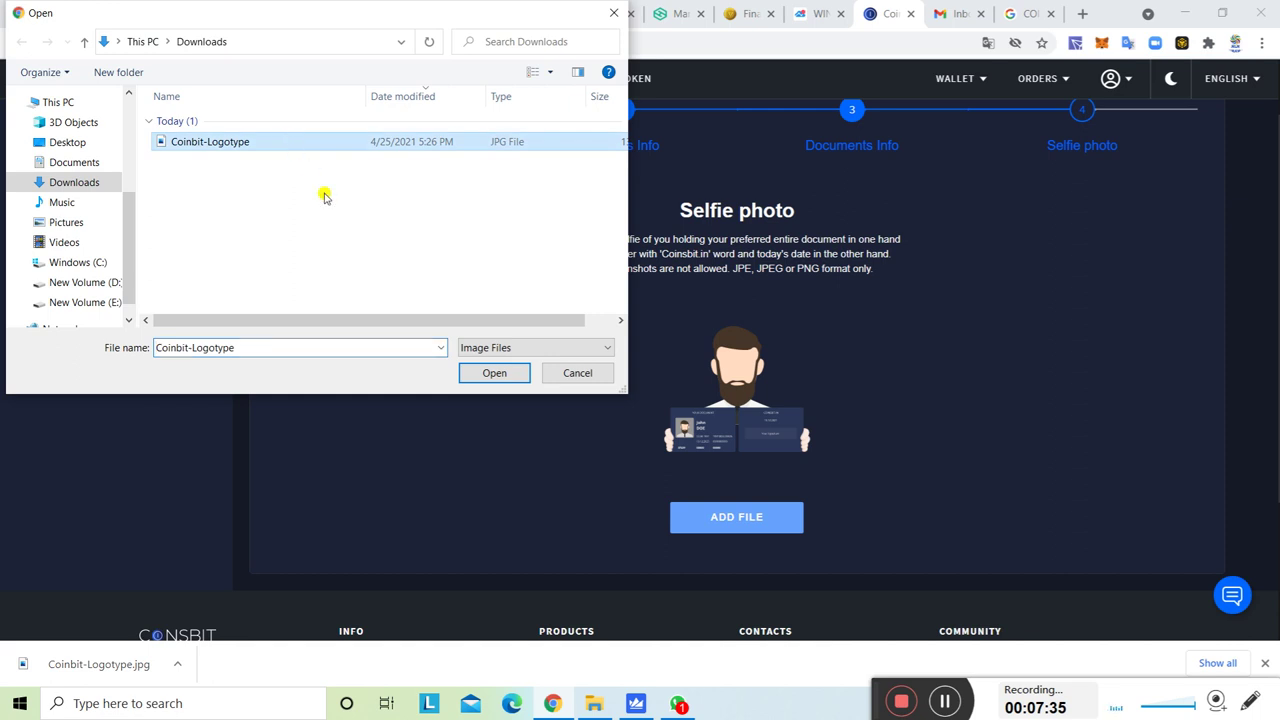
{"action": "left_click", "coordinate": [494, 374]}
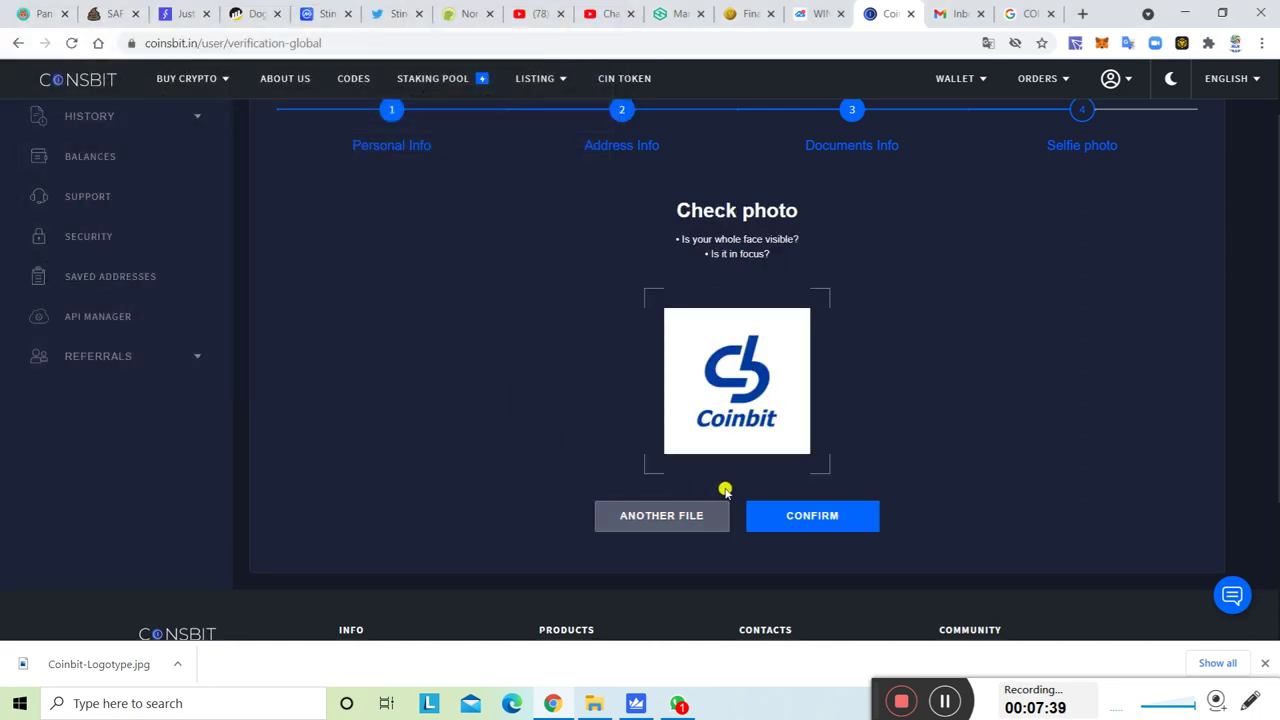
{"action": "left_click", "coordinate": [814, 526]}
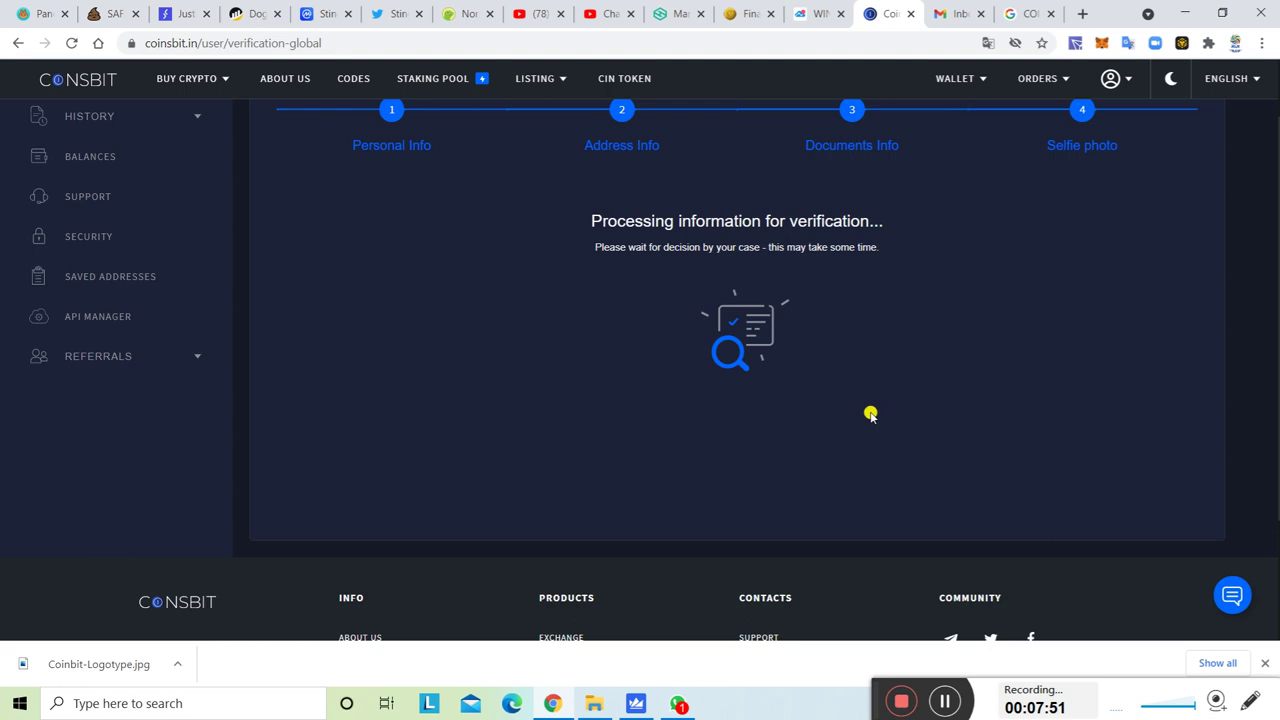
{"action": "scroll", "coordinate": [864, 415], "scroll_direction": "up", "scroll_amount": 2}
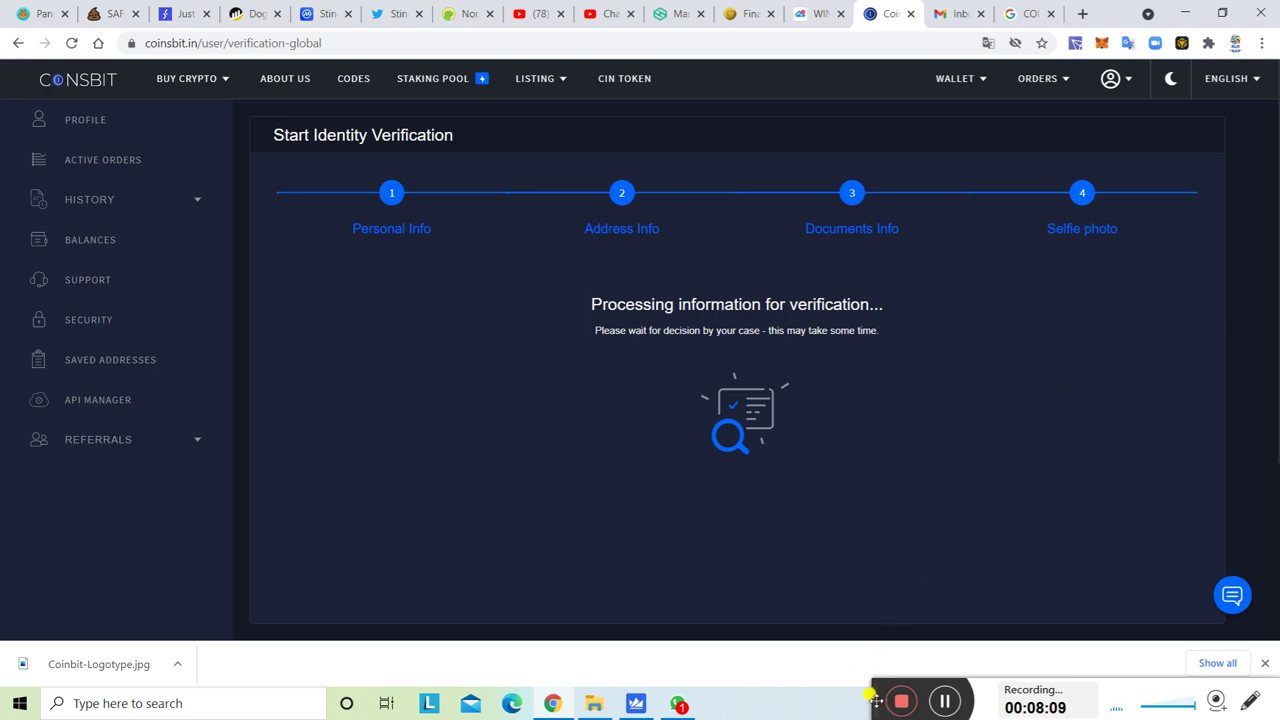
{"action": "left_click_drag", "start_coordinate": [874, 699], "coordinate": [819, 654]}
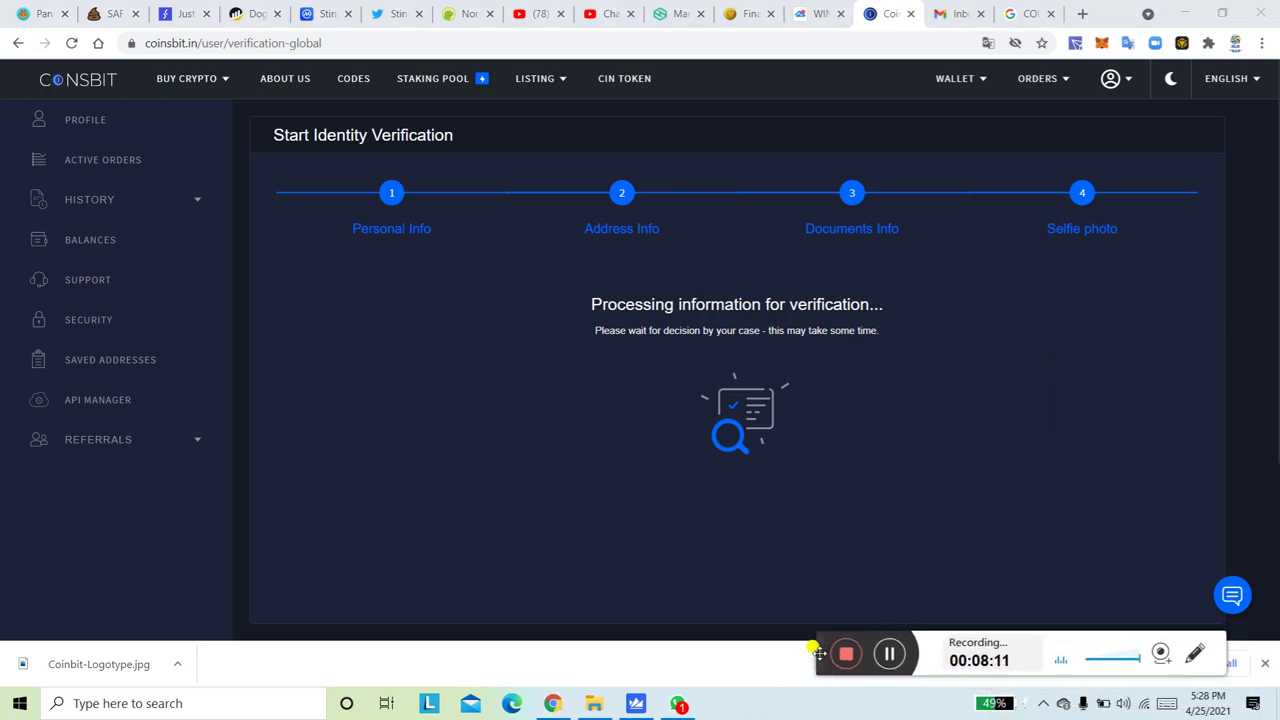